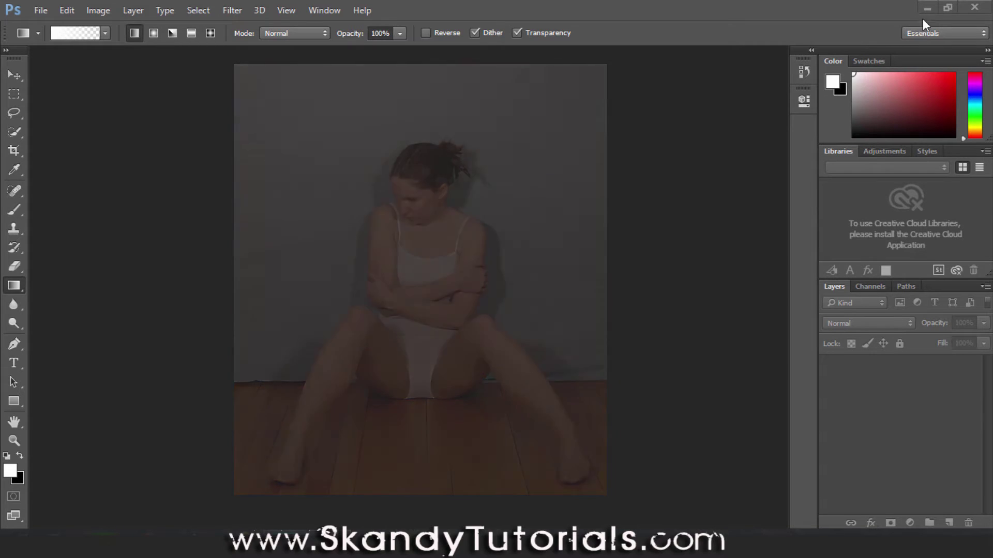
Open the sailor_emo_kid image from the desktop as a new document in Photoshop.
left_click(929, 9)
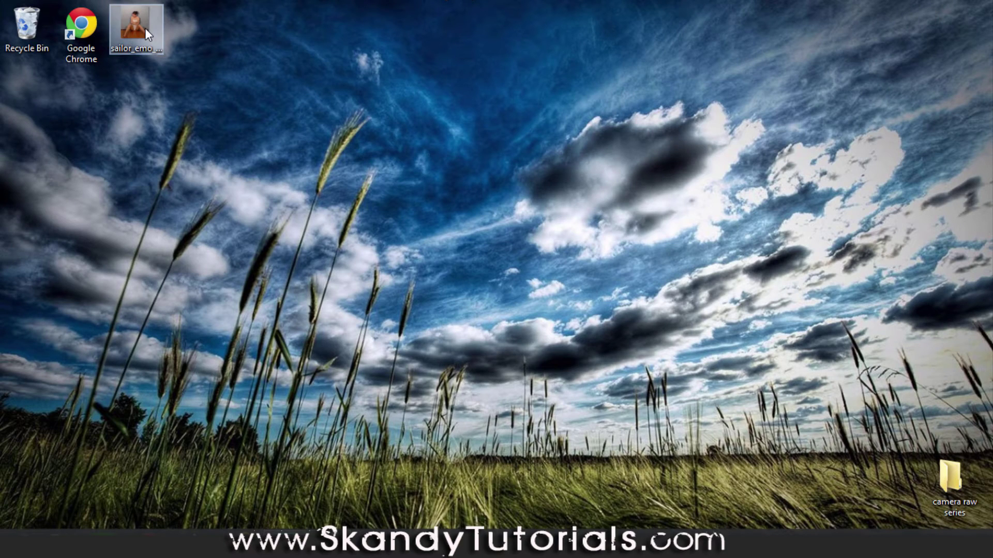
left_click_drag(145, 28, 455, 220)
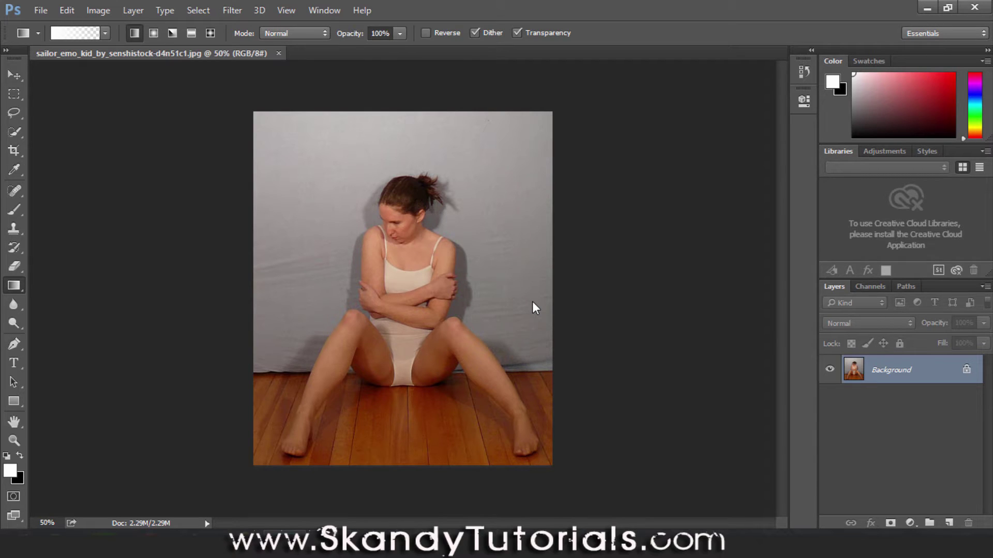
Duplicate the Background layer and convert the copy to a smart object for smart filters.
key("ctrl+j")
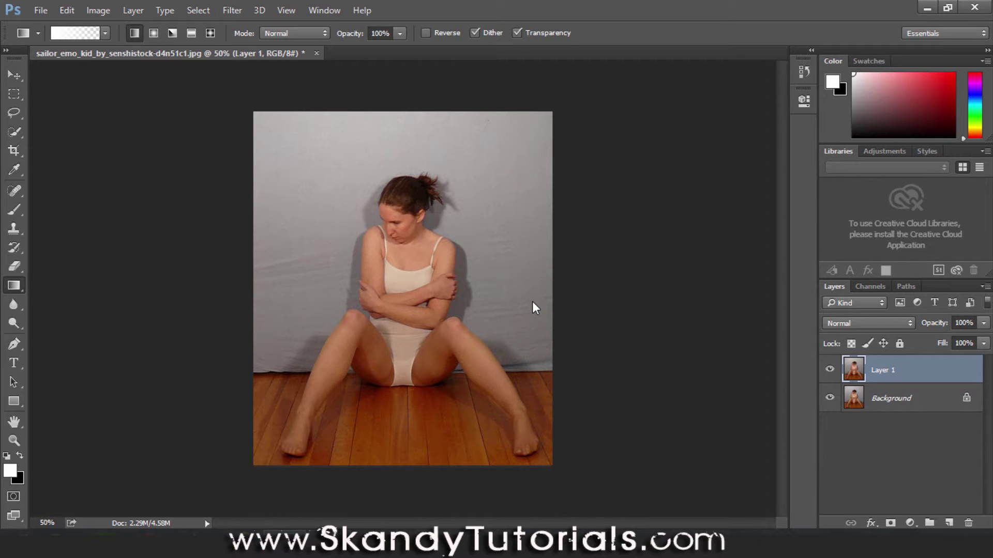
left_click(241, 11)
left_click(256, 45)
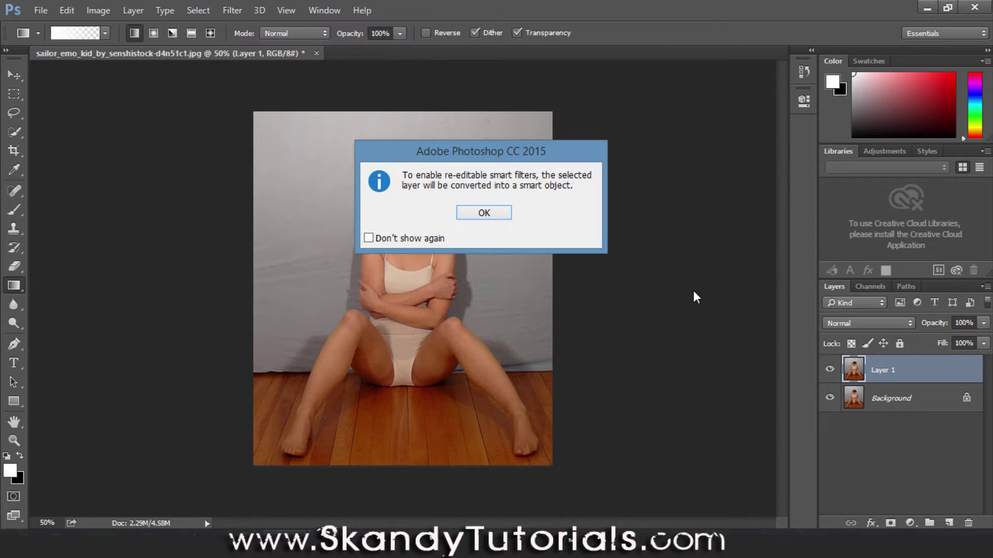
left_click(486, 215)
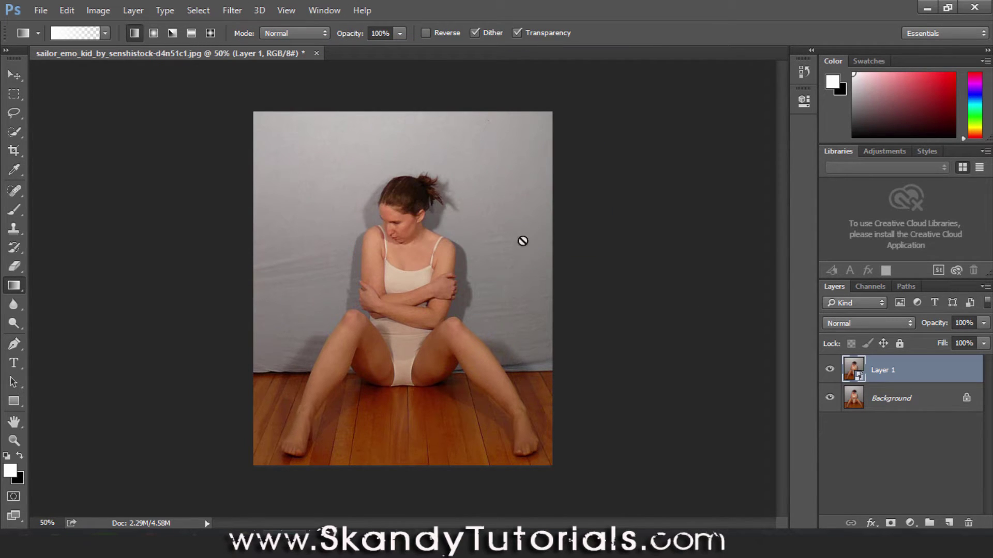
Start the Camera Raw Filter on the smart object layer and set the Temperature to -8.
left_click(237, 14)
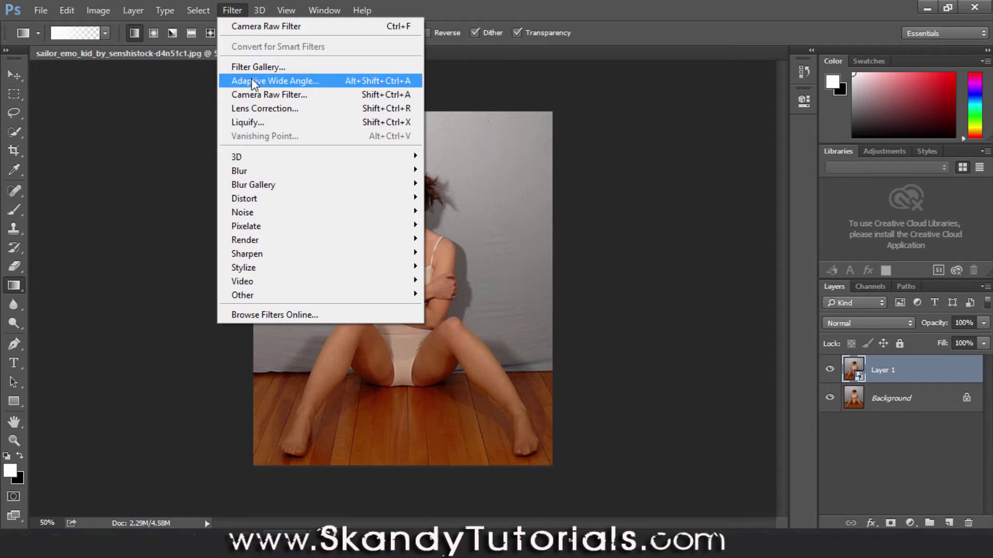
left_click(253, 94)
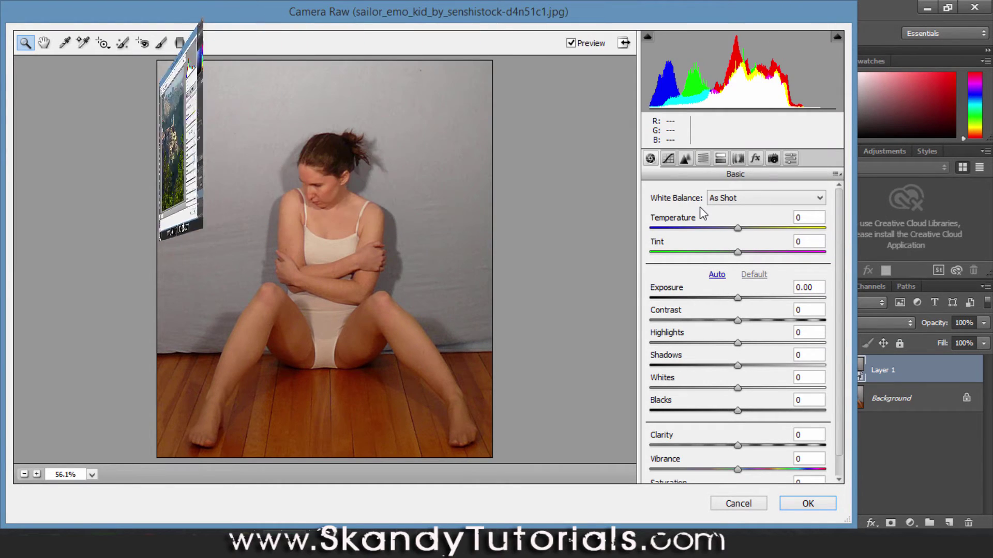
left_click(809, 218)
type("-")
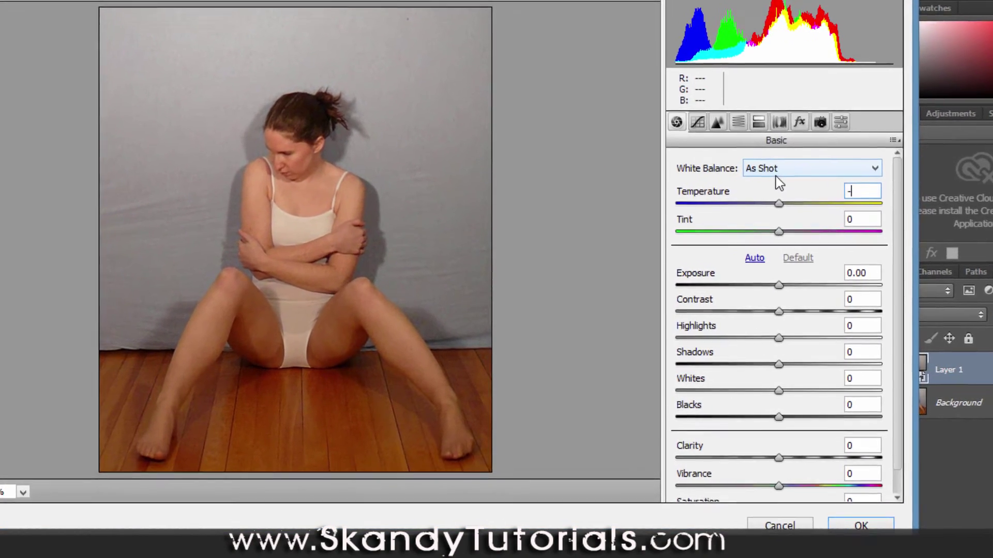
type("8")
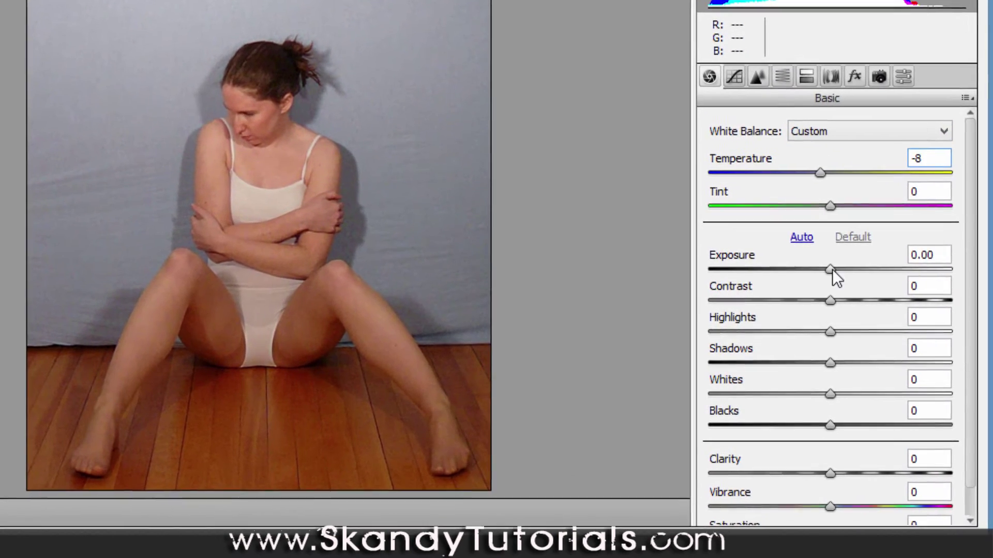
Set Exposure to +0.65, Contrast to +38, Highlights to +37, Shadows to -47, Whites to -5 and Blacks to -38.
left_click_drag(830, 269, 894, 300)
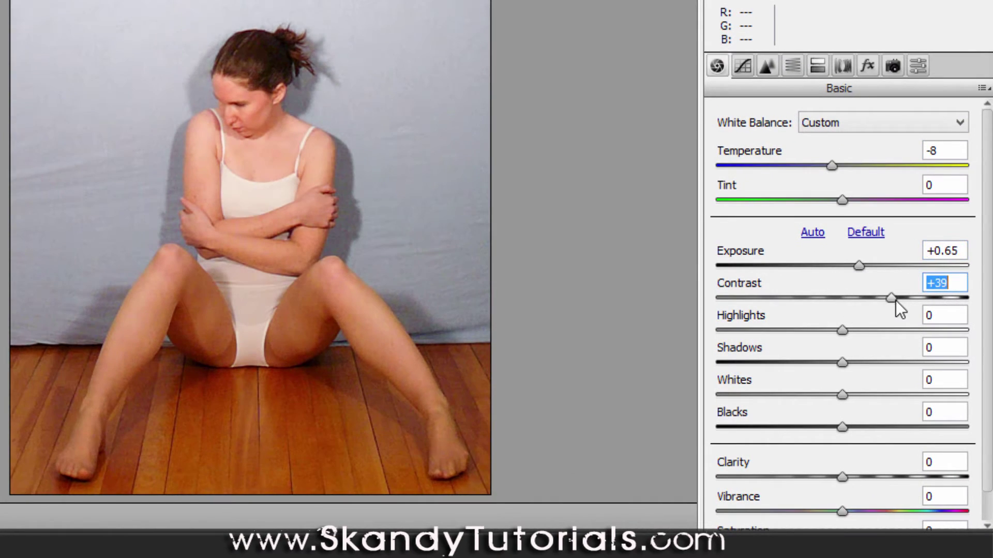
left_click_drag(842, 330, 785, 364)
left_click_drag(841, 395, 787, 429)
Set Clarity to +43, Vibrance to -26 and Saturation to -16.
left_click_drag(920, 478, 810, 482)
scroll(986, 405, "down", 2)
left_click_drag(842, 513, 825, 514)
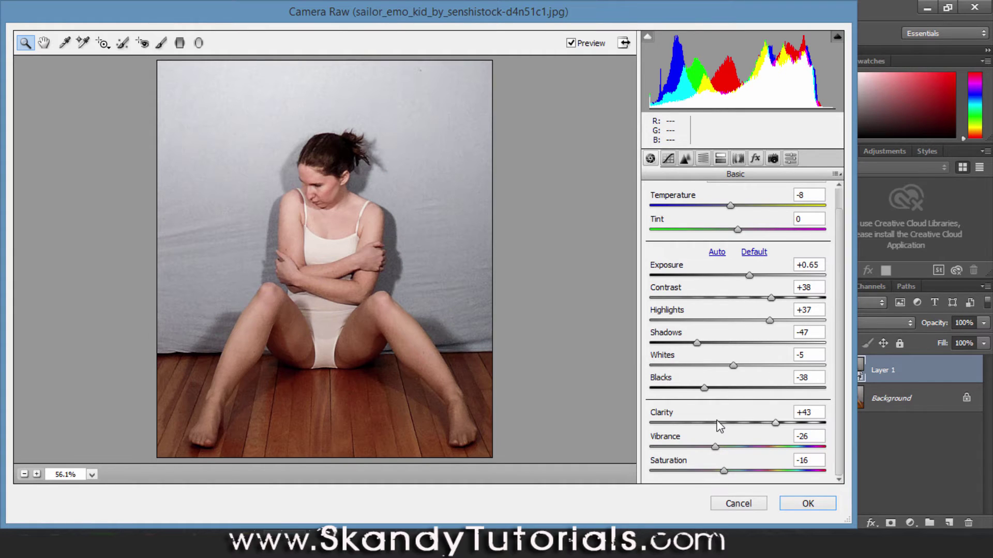
Go to the Detail settings and try the sharpening Amount, returning it to 0.
left_click(684, 159)
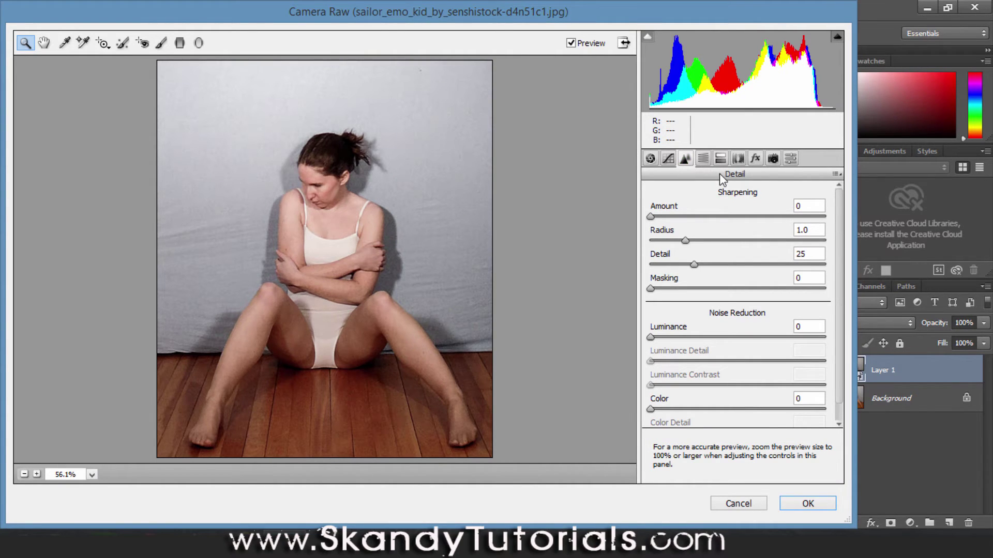
left_click(651, 217)
mouse_move(653, 220)
left_mouse_down()
mouse_move(818, 216)
mouse_move(842, 228)
mouse_move(641, 232)
left_mouse_up()
scroll(842, 290, "down", 1)
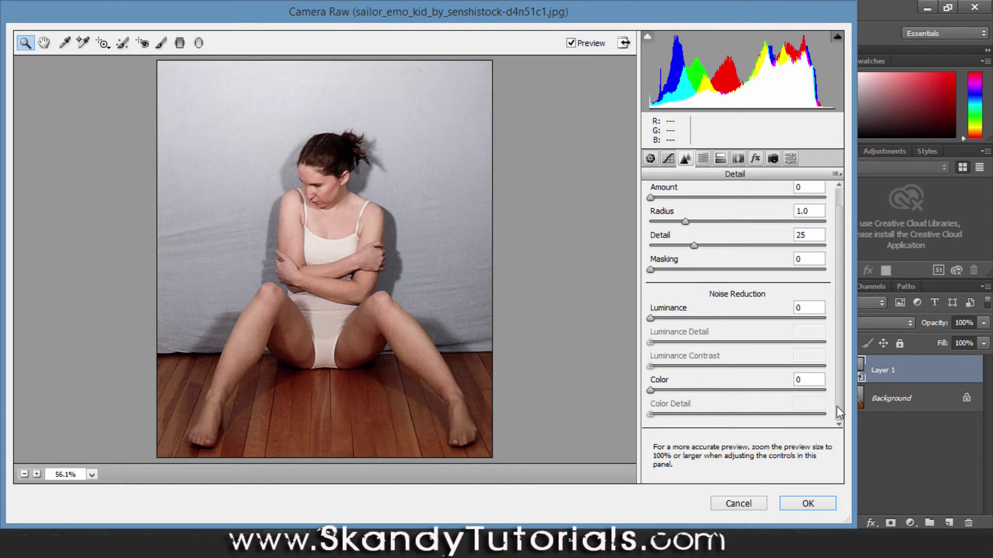
Try Luminance noise reduction values of 100, 85 and 80 on the photo.
left_click(651, 319)
left_click_drag(652, 320, 862, 328)
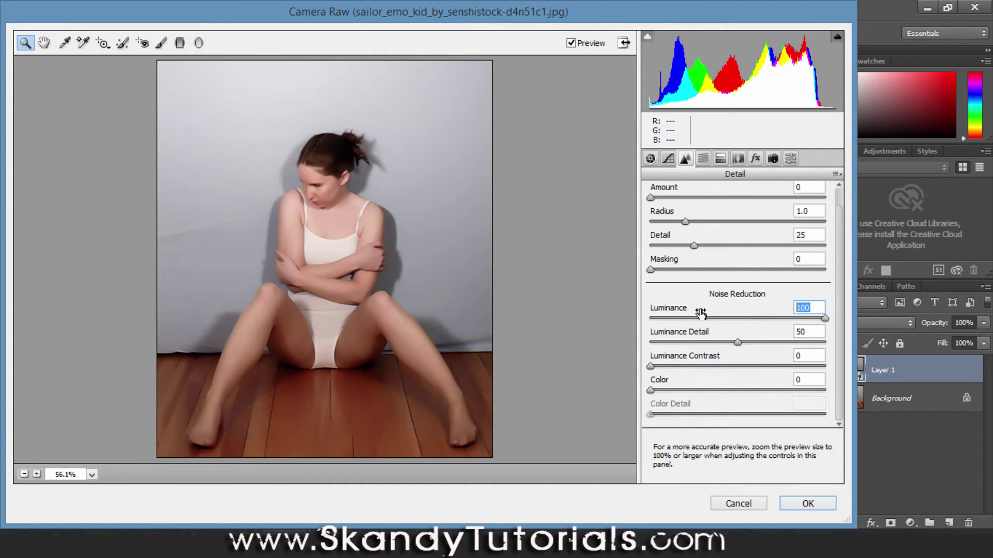
type("80")
key("BackSpace")
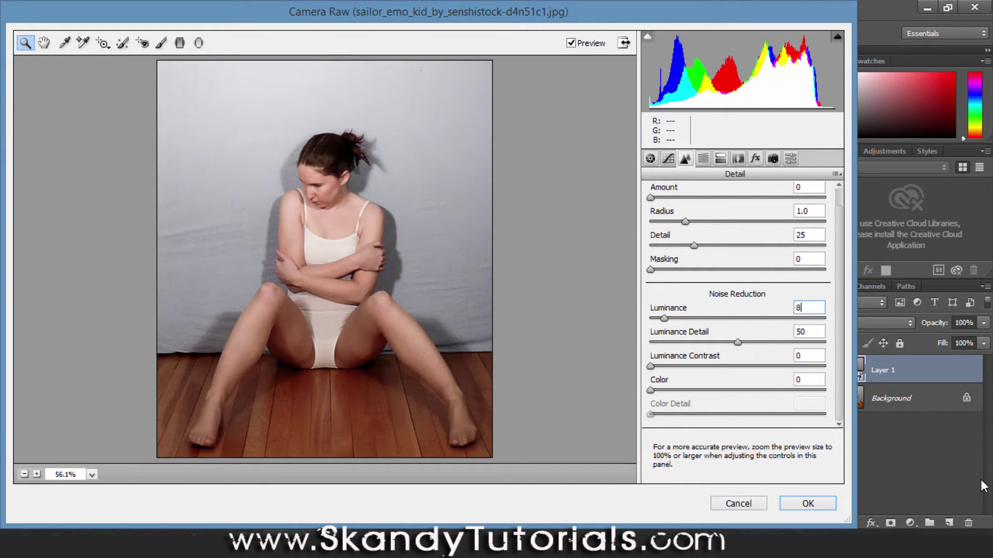
type("5")
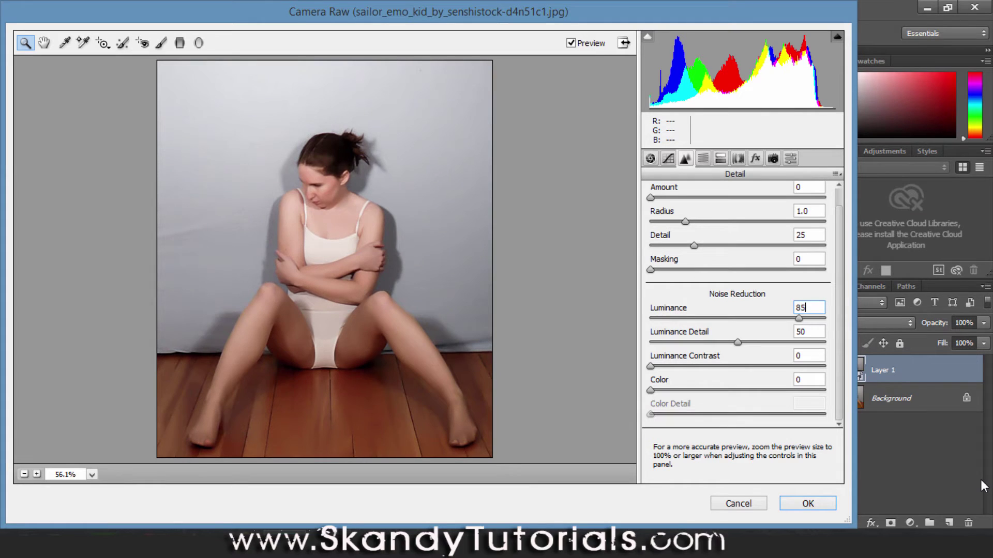
key("BackSpace")
type("5")
key("BackSpace")
type("5")
key("BackSpace")
key("BackSpace")
type("80")
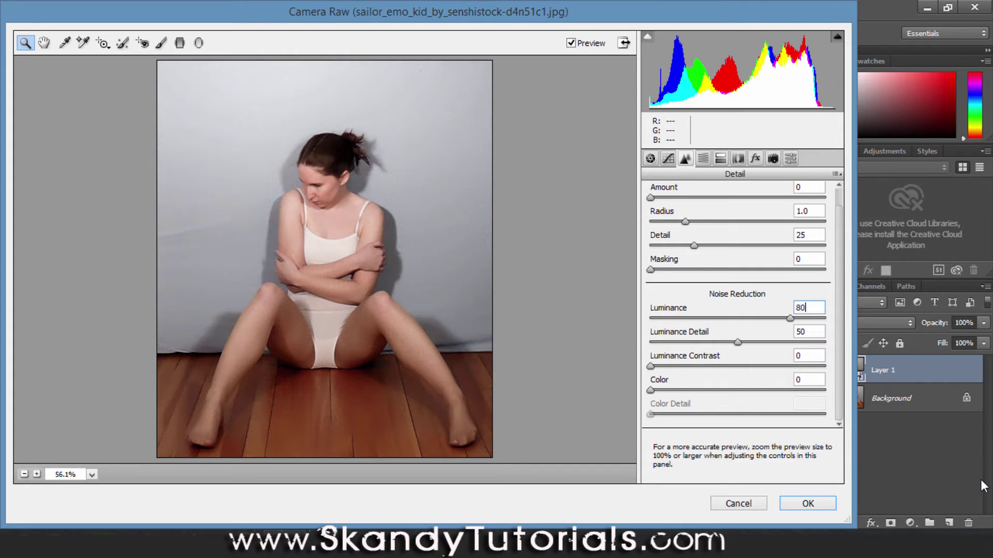
Set the Luminance noise reduction to 60.
key("BackSpace")
key("BackSpace")
key("BackSpace")
key("BackSpace")
type("60")
Set the noise reduction's Luminance Detail to 55 and Luminance Contrast to 51.
left_click_drag(739, 342, 821, 364)
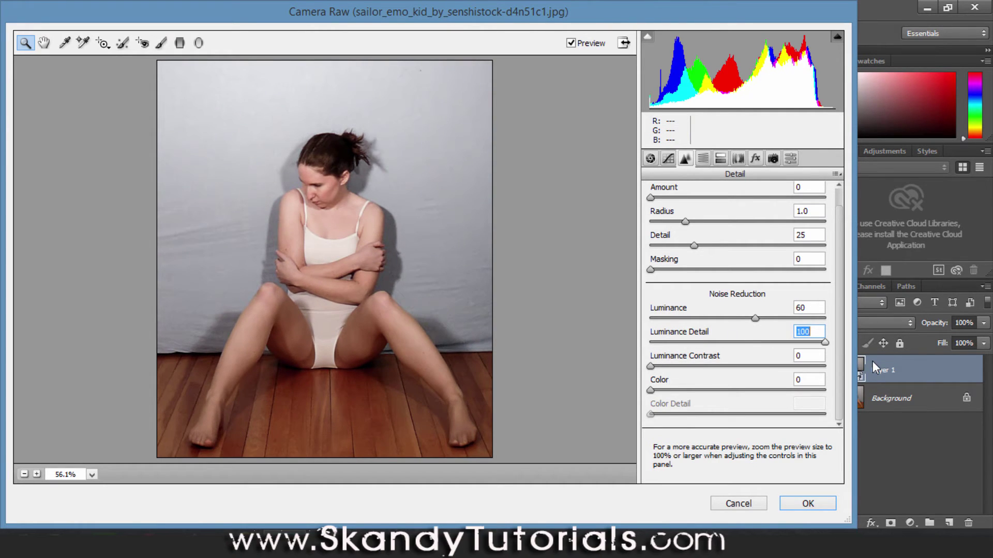
left_click_drag(836, 364, 753, 360)
left_click_drag(651, 367, 740, 371)
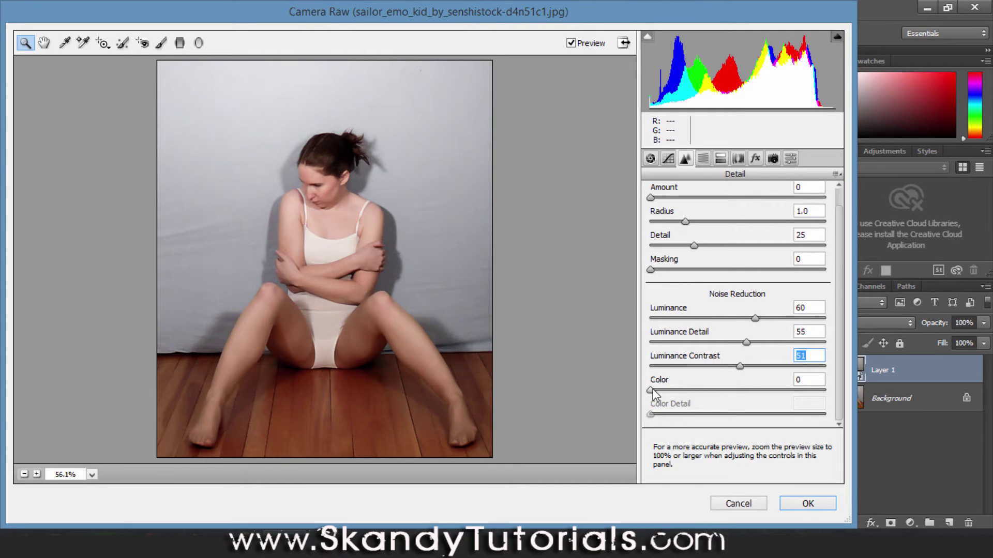
Try a Color noise reduction of 50 and return it to 0.
left_click_drag(652, 392, 622, 422)
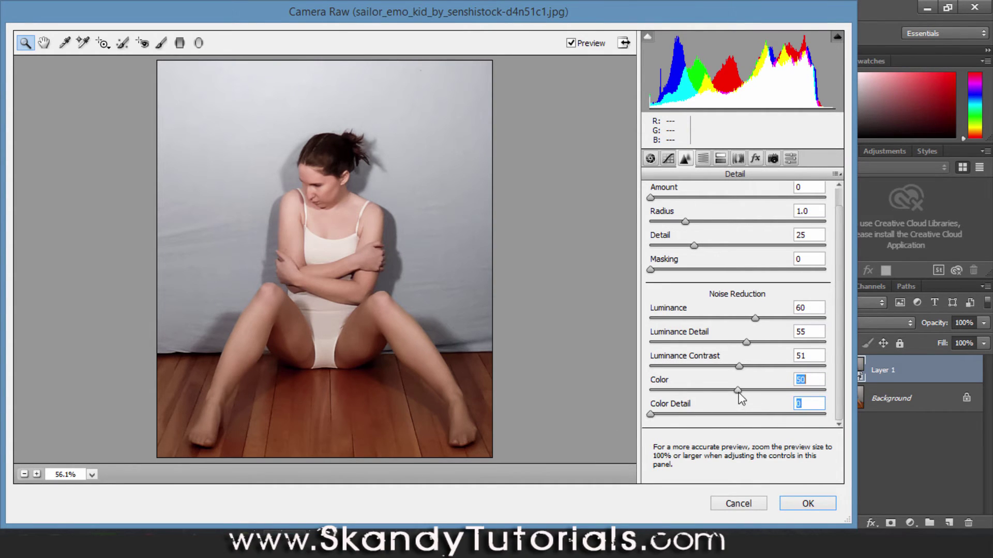
left_click_drag(739, 395, 583, 392)
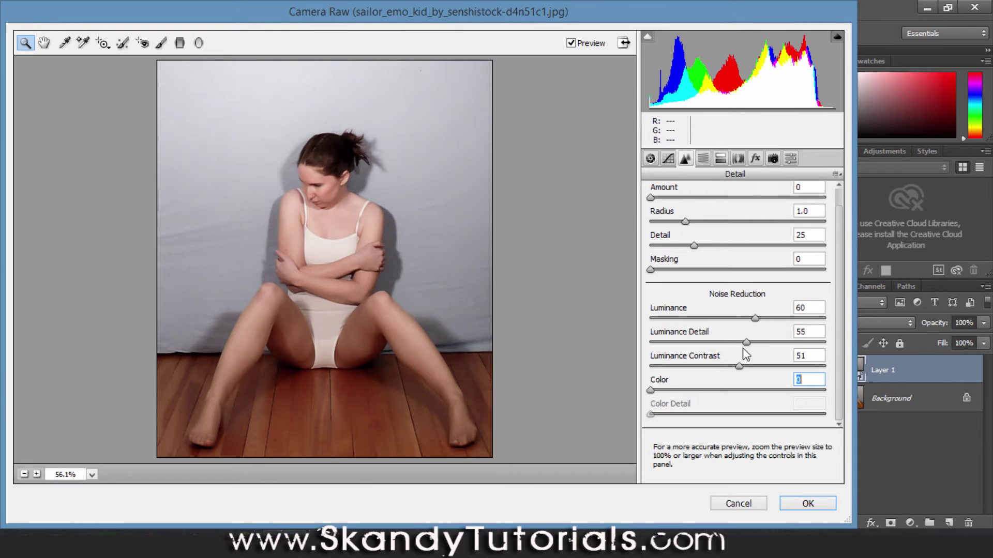
Try a Luminance Detail of 39 and settle it at 88.
left_click_drag(747, 343, 719, 344)
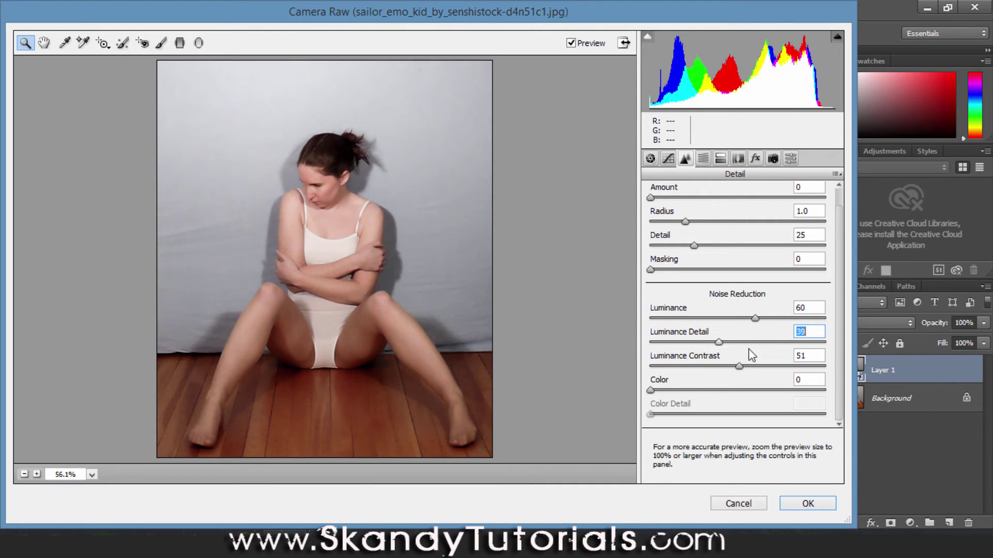
left_click_drag(793, 357, 797, 358)
left_click_drag(795, 344, 804, 344)
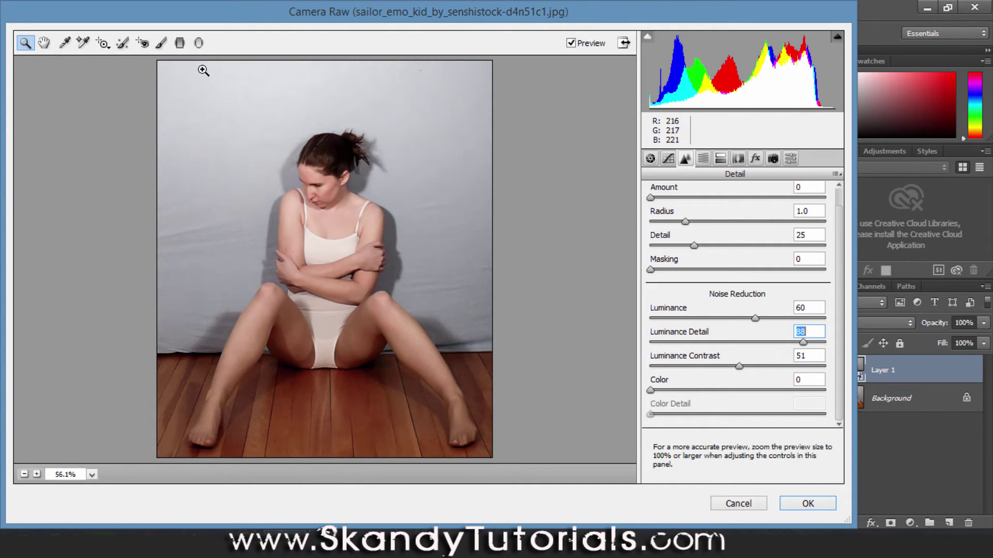
Draw a Radial Filter ellipse around the seated woman and centre it on her torso.
left_click(199, 43)
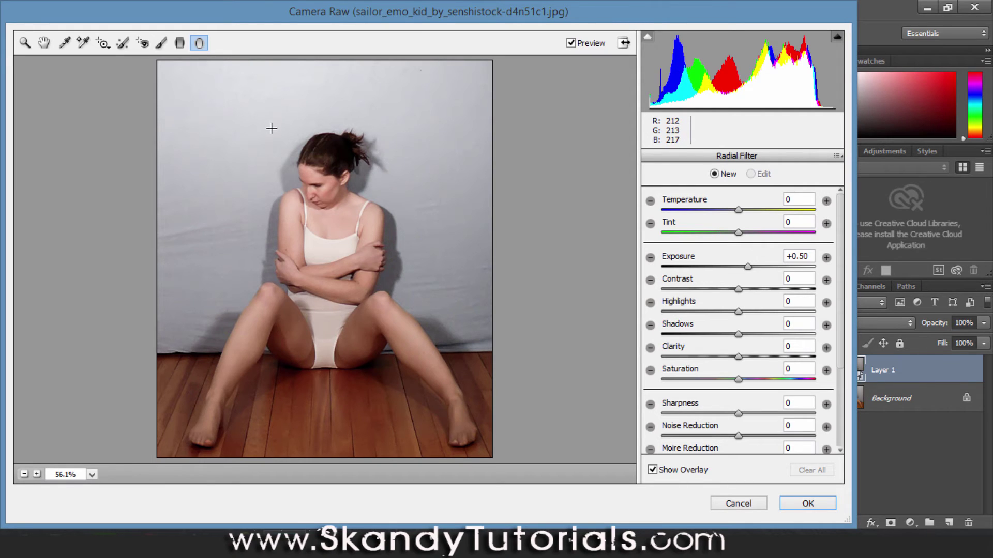
left_click_drag(271, 133, 412, 295)
left_click_drag(295, 184, 343, 305)
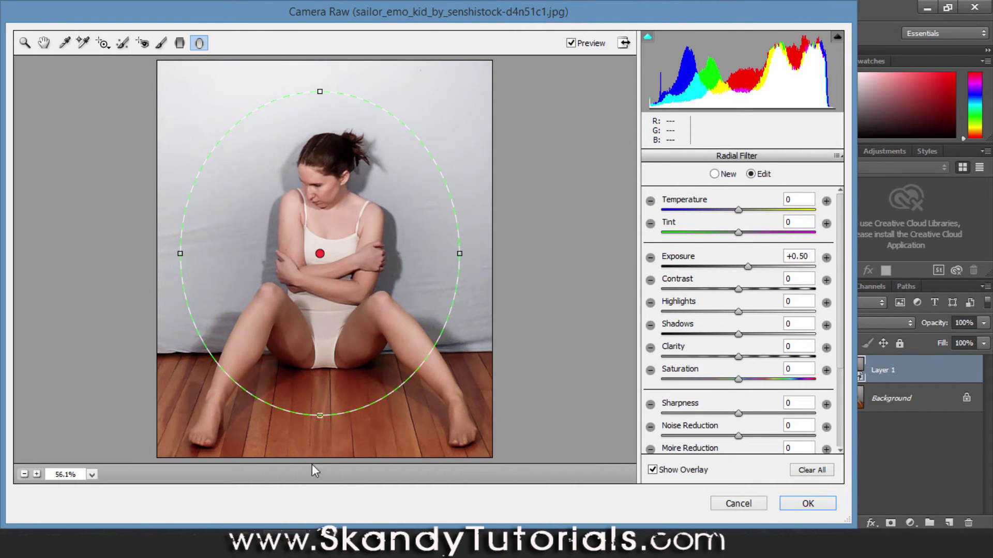
Reshape the radial ellipse into a tall, narrow oval spanning nearly the photo's full height and recentre it on the woman.
left_click_drag(319, 416, 322, 452)
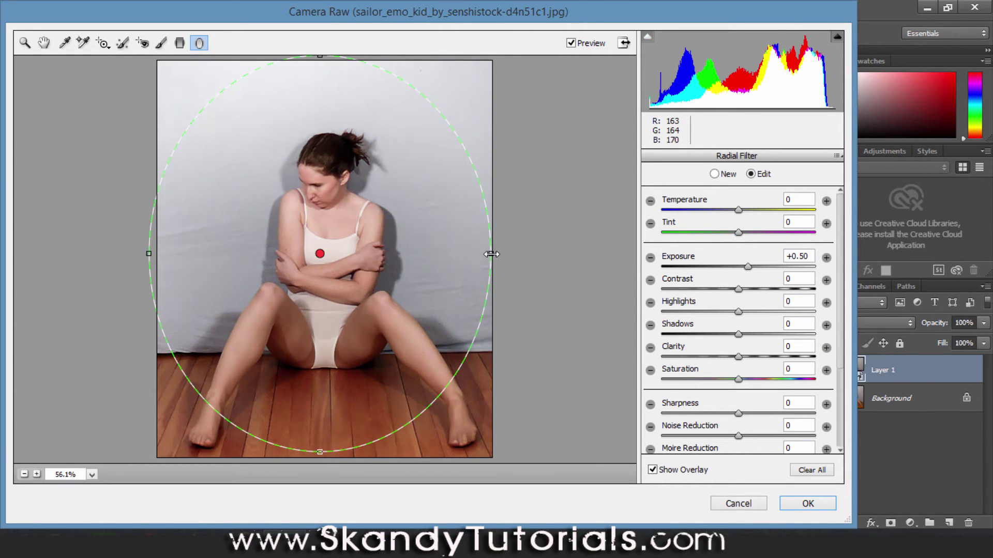
left_click_drag(491, 254, 441, 264)
left_click_drag(370, 280, 380, 299)
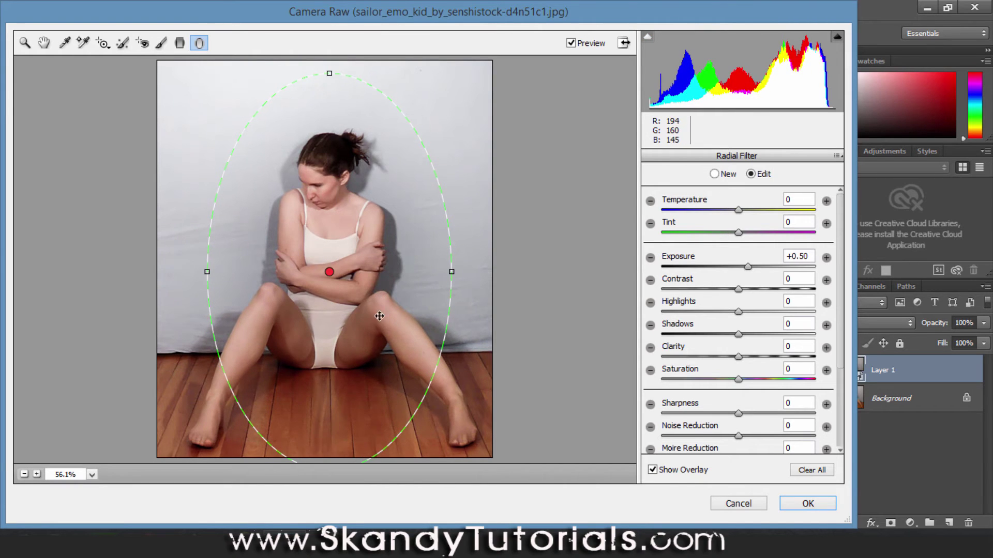
left_click_drag(451, 272, 439, 271)
left_click_drag(405, 315, 401, 310)
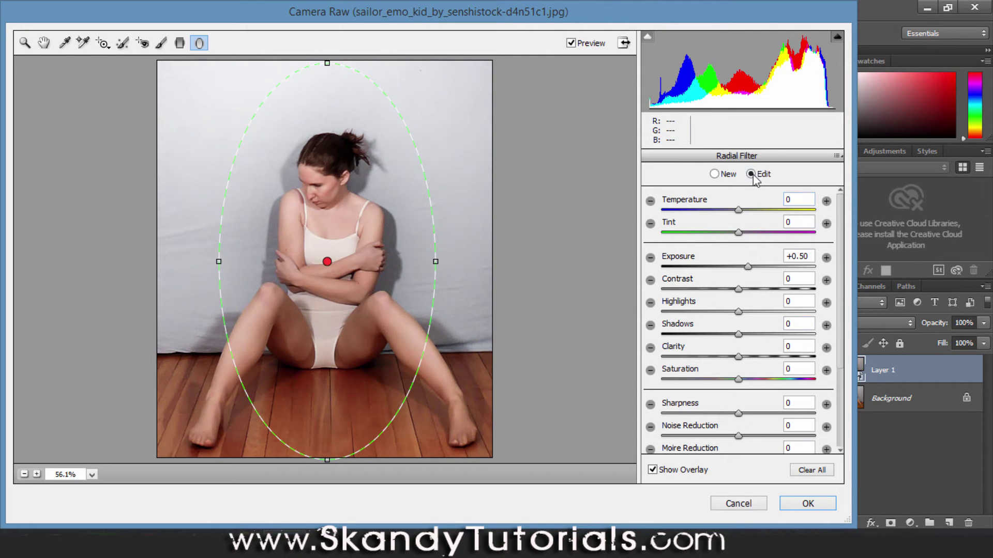
Try the radial filter's Inside effect and switch it back to Outside.
left_click_drag(842, 289, 841, 382)
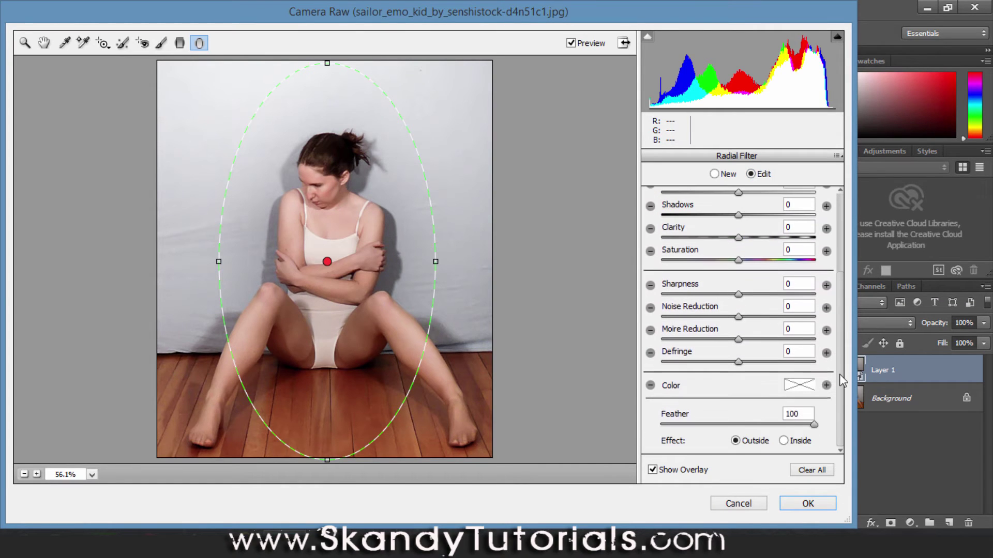
left_click(784, 441)
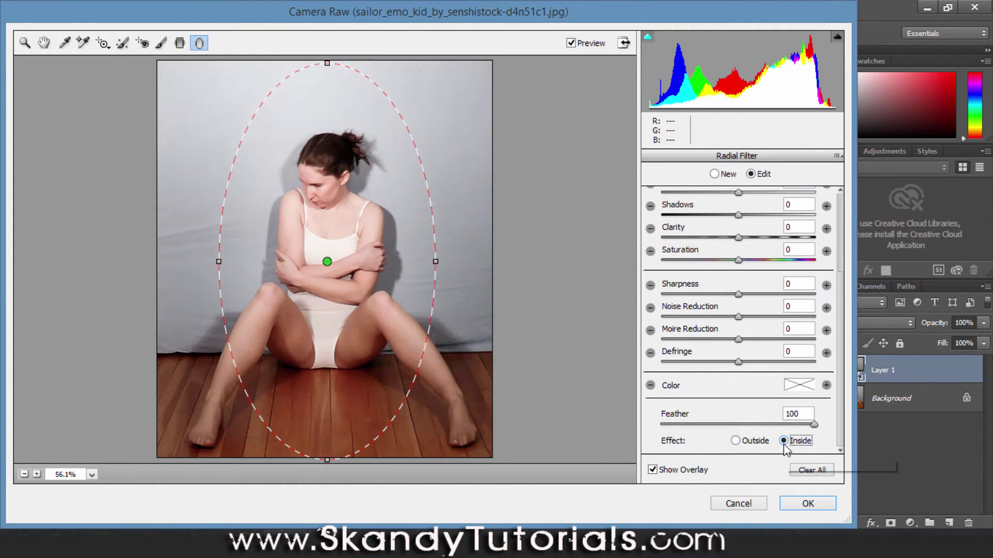
left_click(737, 441)
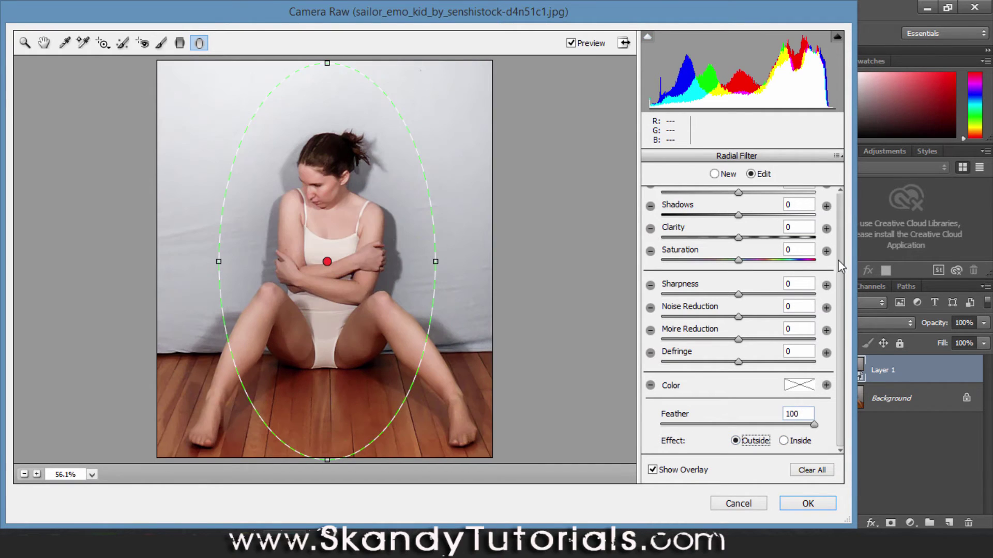
Set the radial filter's Exposure to -0.85 and its Temperature to -20.
left_click_drag(839, 289, 840, 220)
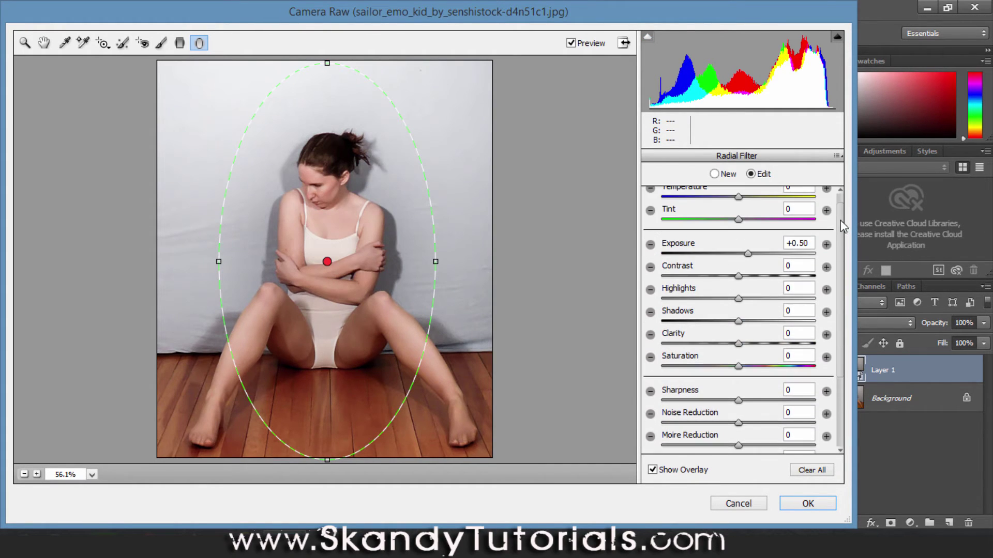
left_click_drag(748, 254, 726, 265)
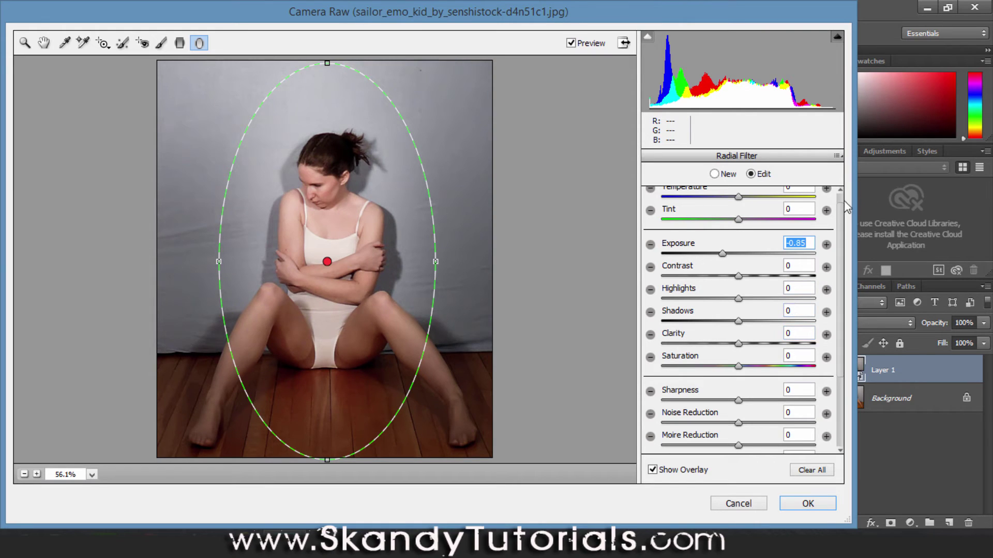
scroll(839, 199, "up", 1)
left_click(796, 199)
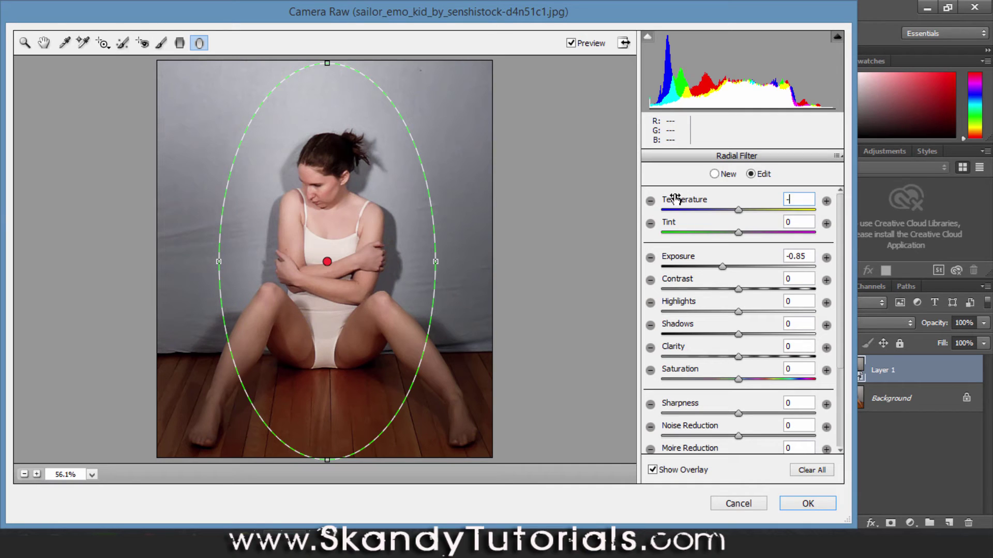
type("-20")
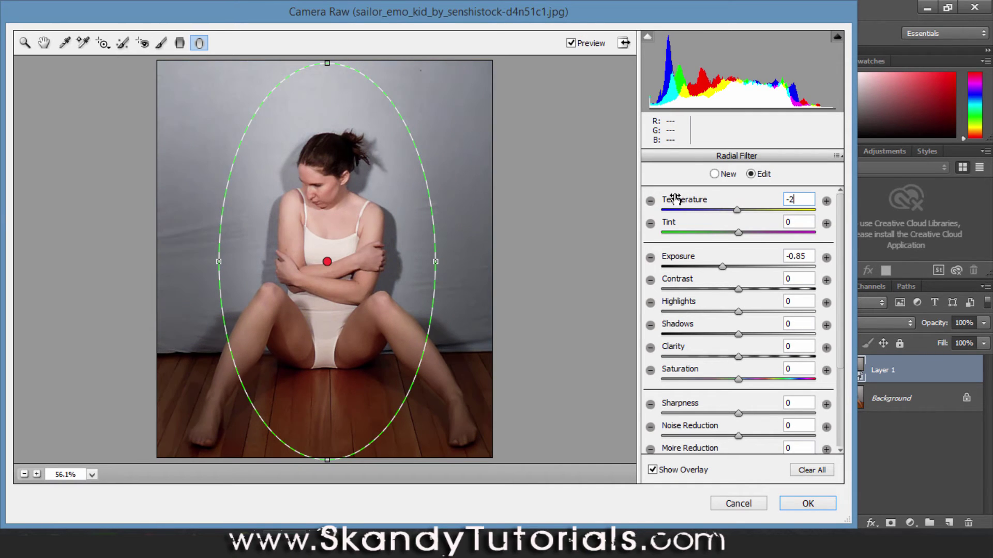
Try other Temperature values for the radial filter, such as -15, and settle on -10.
key("BackSpace")
type("15")
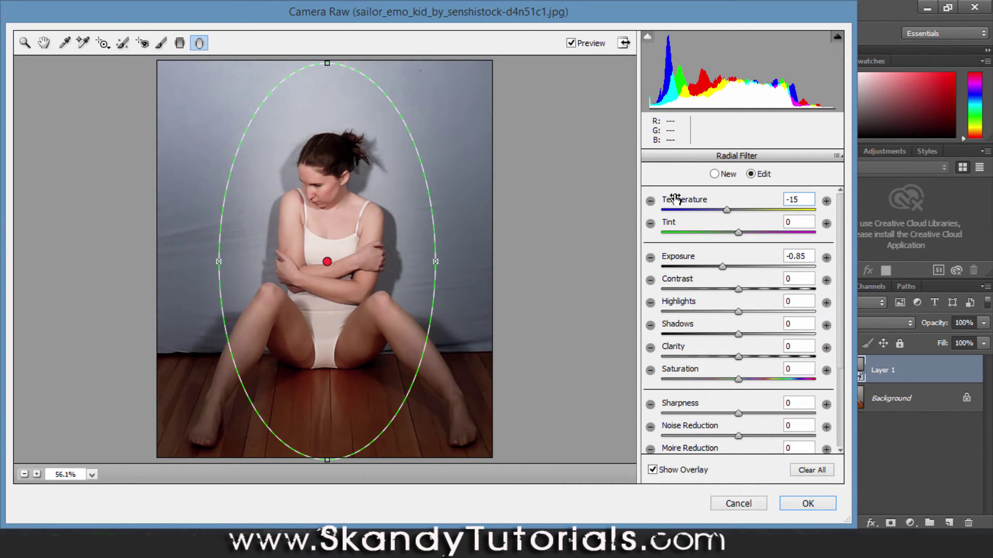
key("BackSpace")
type("3")
key("BackSpace")
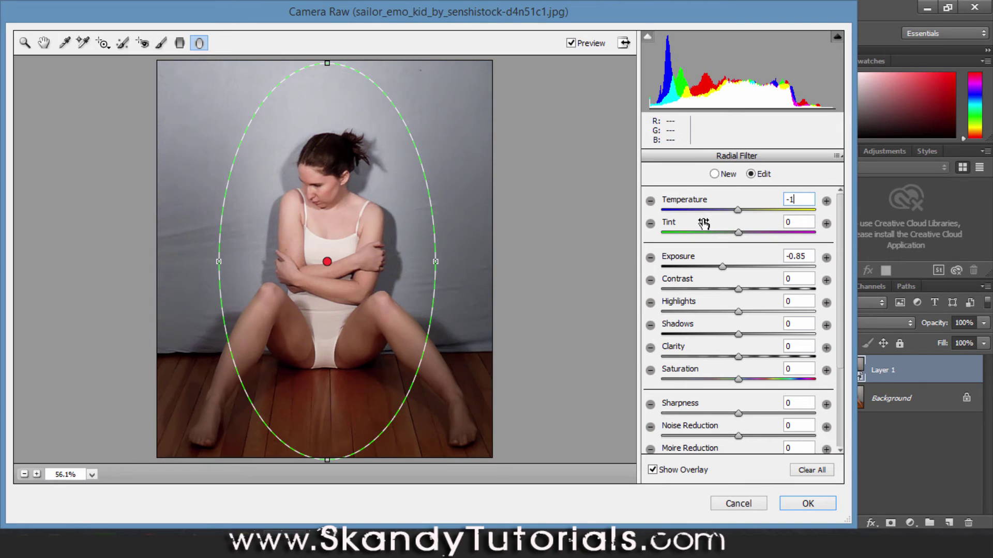
type("10")
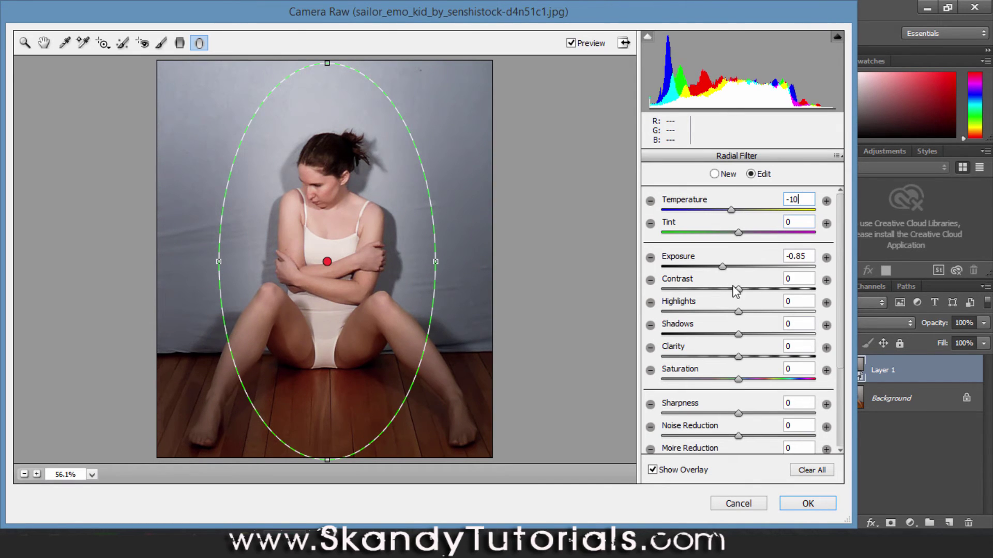
Set the radial filter's Exposure to -0.55, Contrast to +78, Highlights to -59, Shadows to -53, Clarity to +72 and Saturation to 0.
left_click_drag(724, 267, 799, 290)
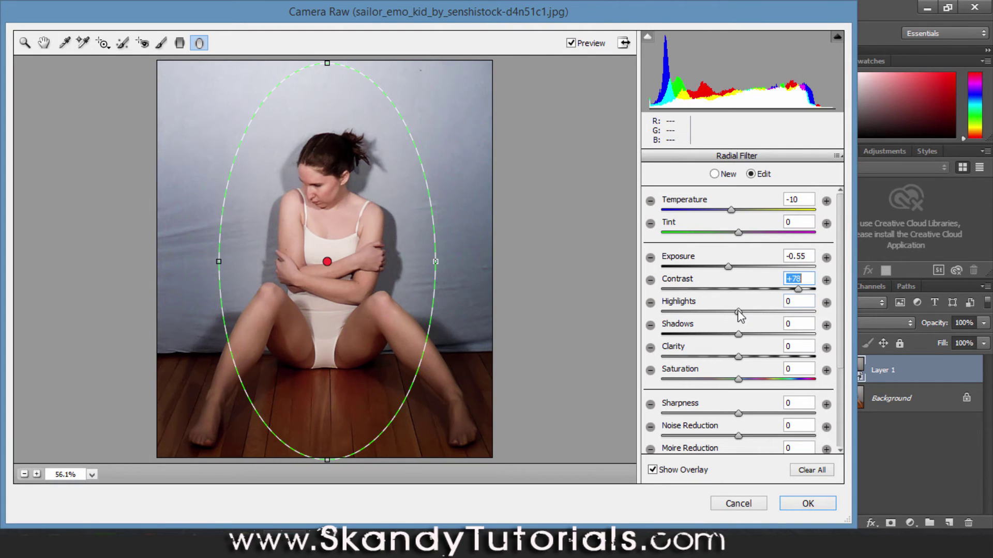
left_click_drag(739, 312, 693, 312)
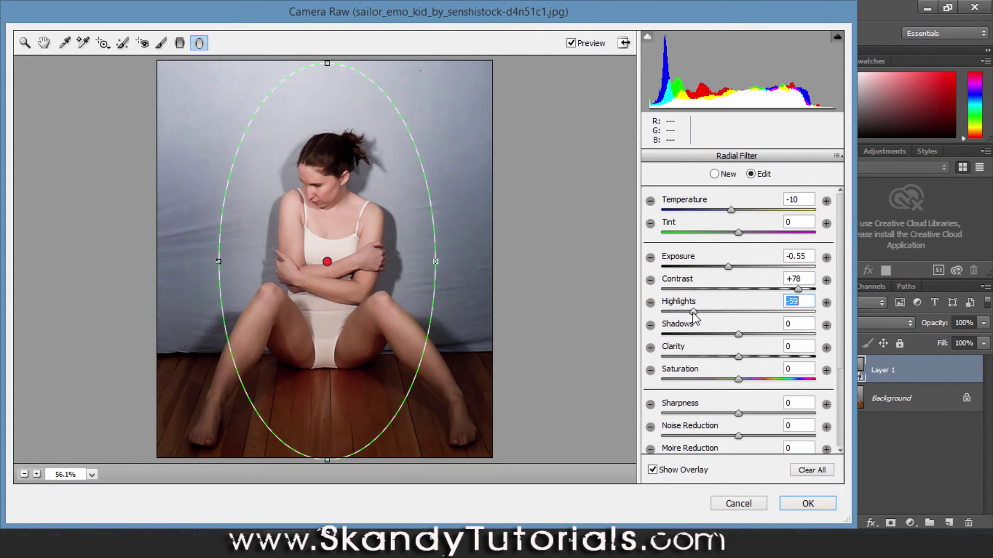
left_click_drag(739, 334, 782, 358)
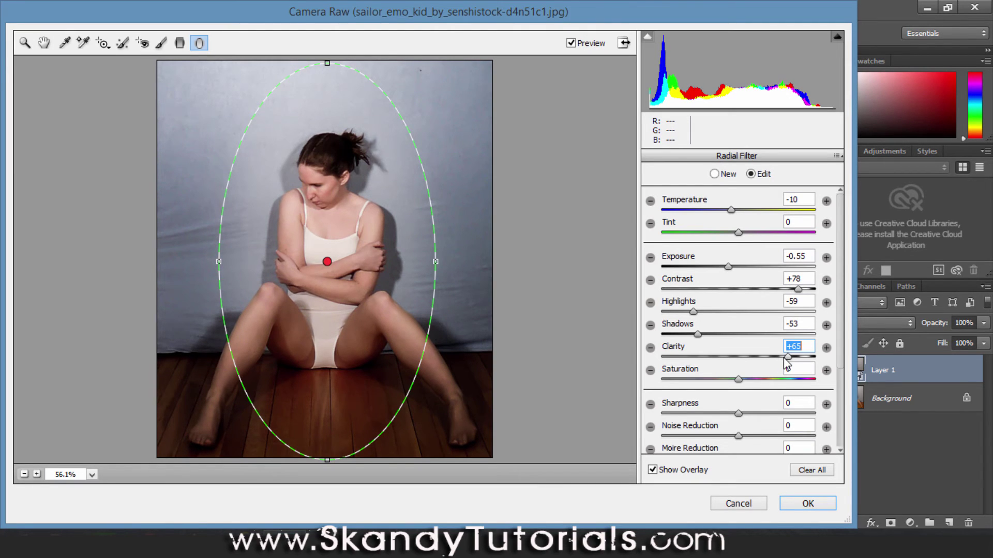
left_click_drag(784, 358, 793, 359)
mouse_move(741, 380)
left_mouse_down()
mouse_move(828, 385)
mouse_move(731, 386)
left_mouse_up()
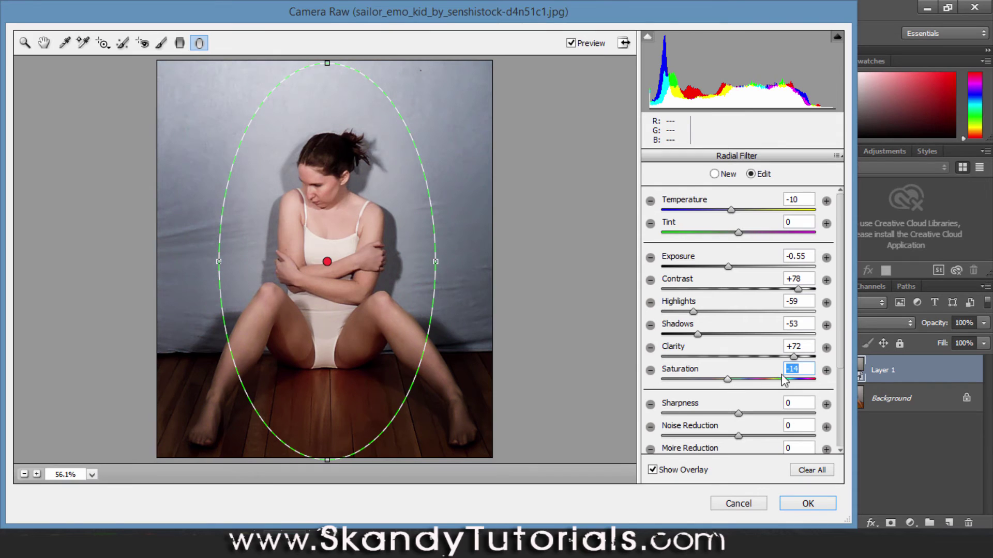
type("0")
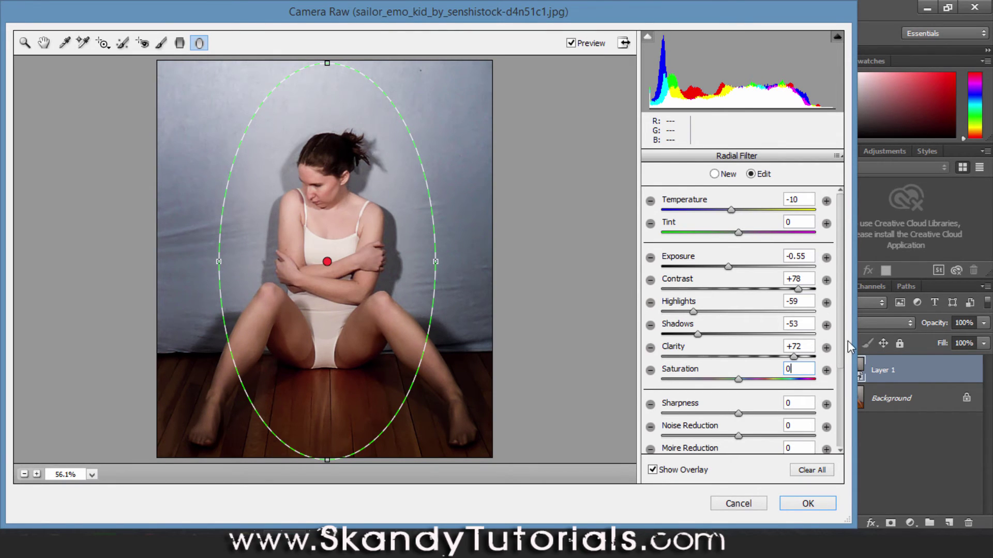
Add a second, nearly circular radial filter centred on the woman's torso, reaching from just above her head to just below her hips.
left_click_drag(843, 259, 841, 360)
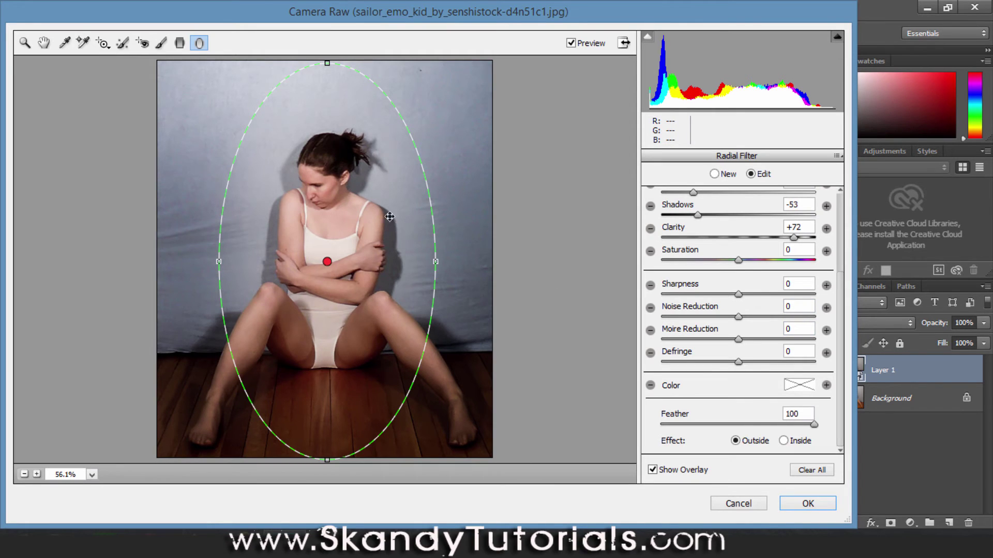
left_click(714, 174)
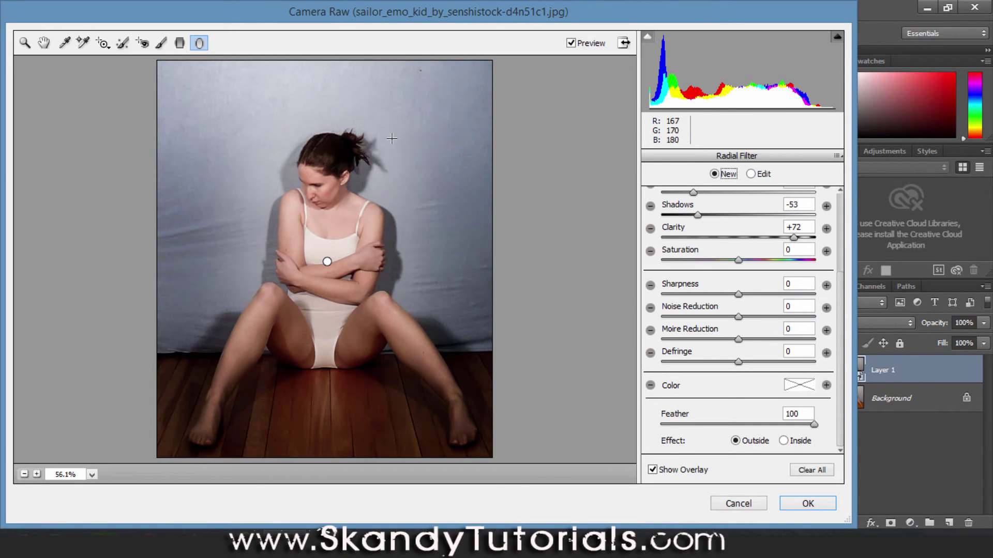
mouse_move(286, 134)
left_mouse_down()
mouse_move(324, 181)
mouse_move(380, 222)
left_mouse_up()
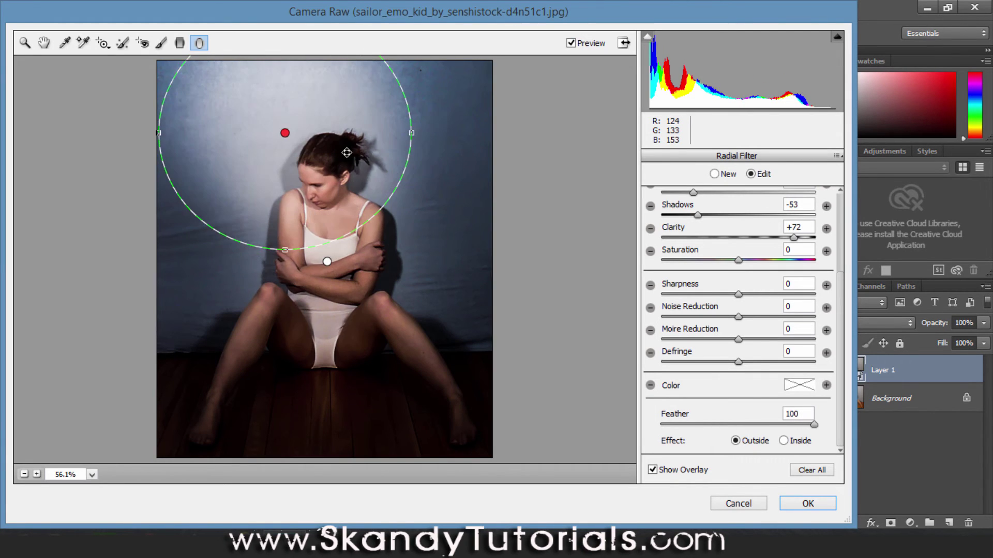
left_click_drag(347, 152, 387, 245)
left_click_drag(393, 249, 387, 251)
left_click_drag(334, 349, 329, 366)
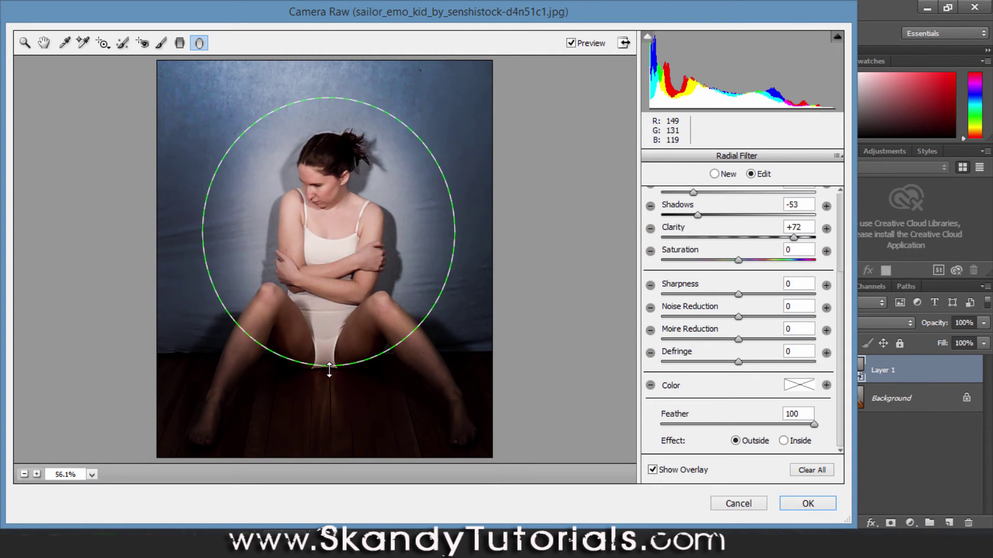
left_click_drag(372, 317, 373, 339)
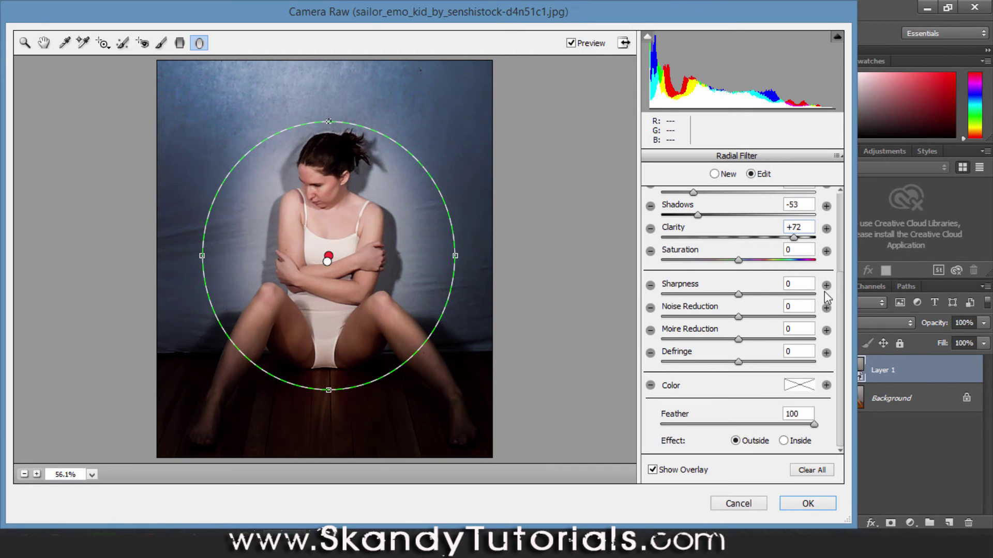
Raise the second radial filter's Exposure to +0.10 and switch its effect to Inside.
left_click_drag(844, 300, 846, 233)
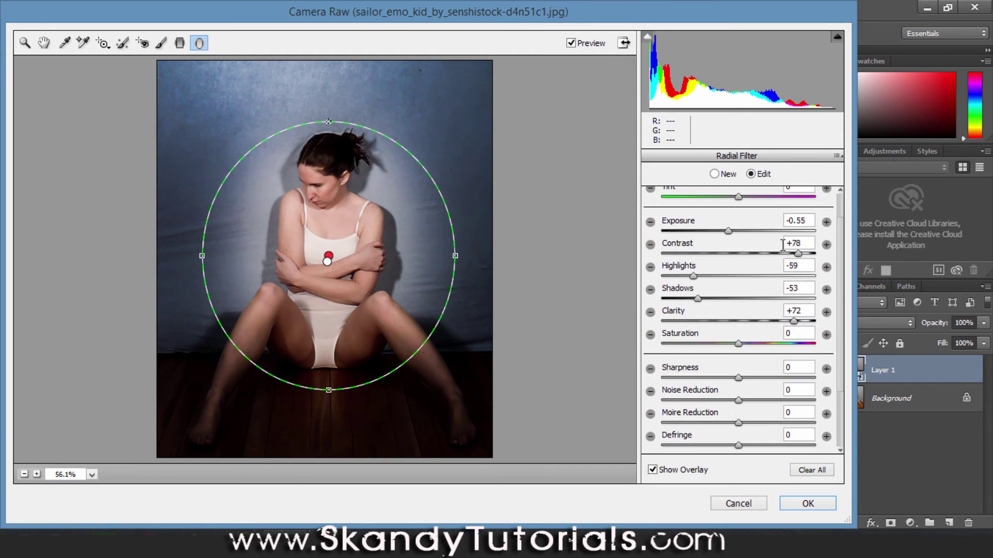
left_click_drag(727, 233, 739, 233)
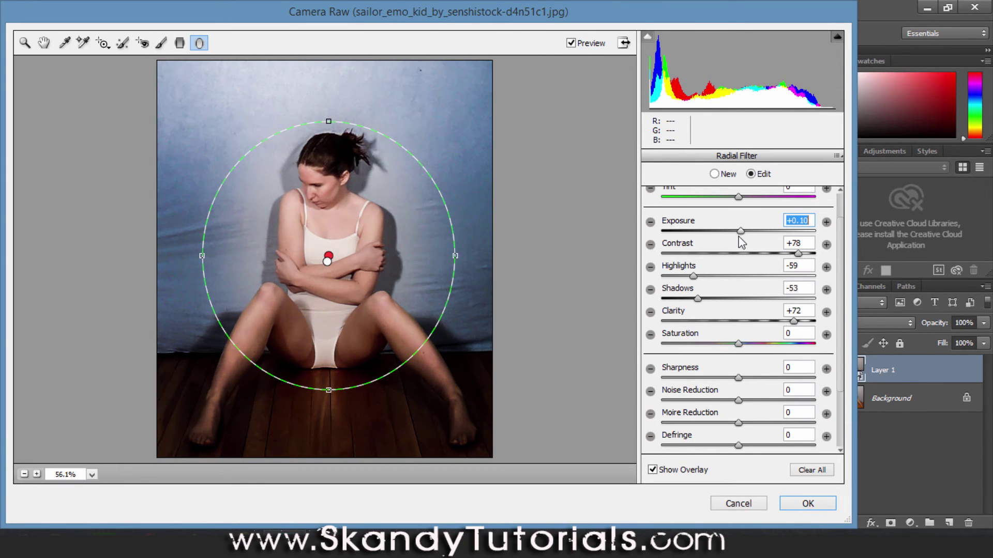
left_click_drag(839, 264, 838, 419)
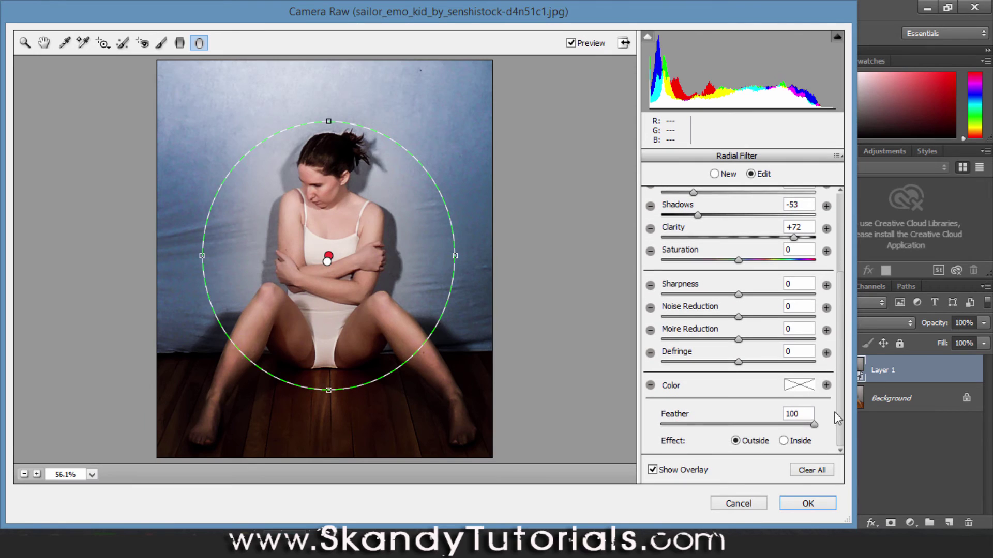
left_click(784, 441)
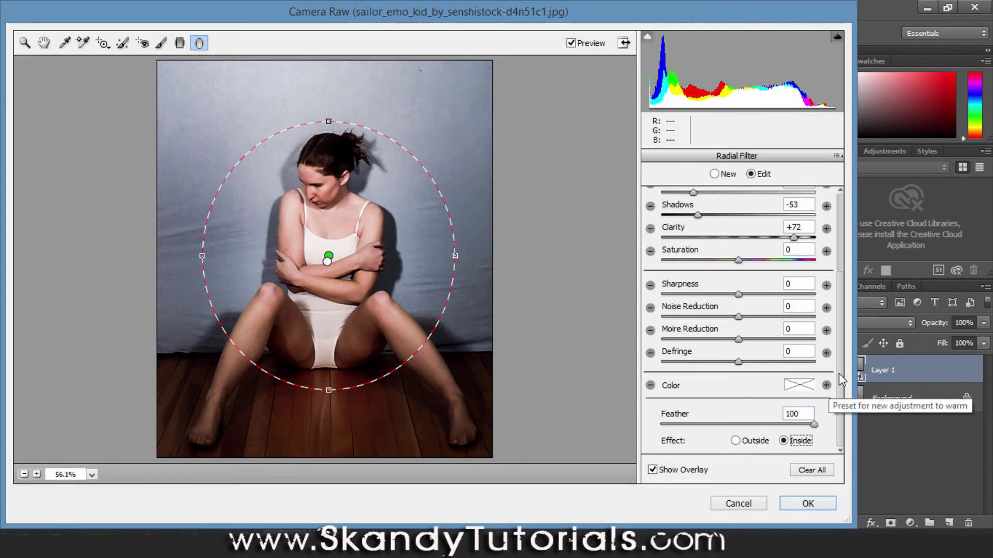
Set the circular radial filter's Exposure to +0.40, Clarity to +80 and Noise Reduction to +45.
left_click_drag(841, 381, 838, 321)
left_click_drag(742, 253, 748, 254)
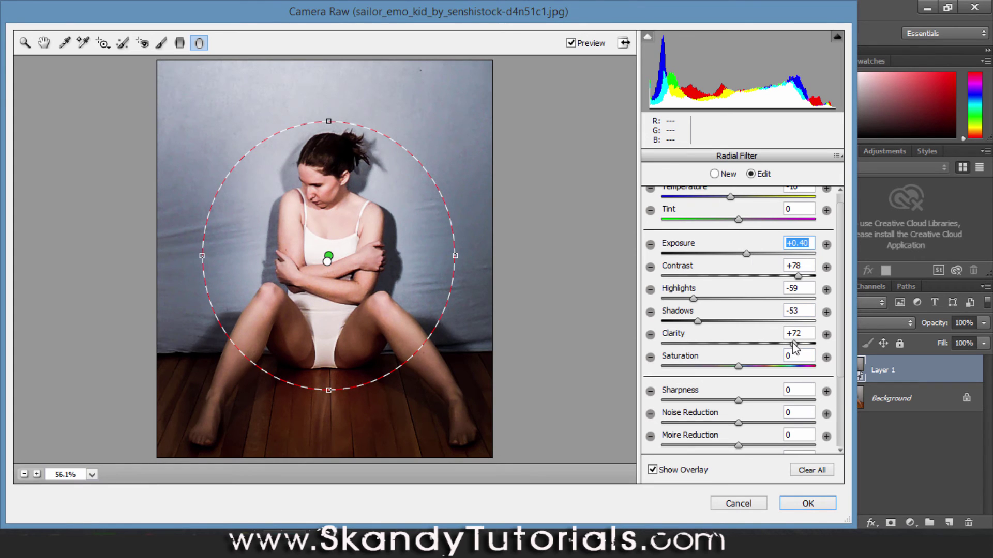
left_click_drag(793, 344, 795, 343)
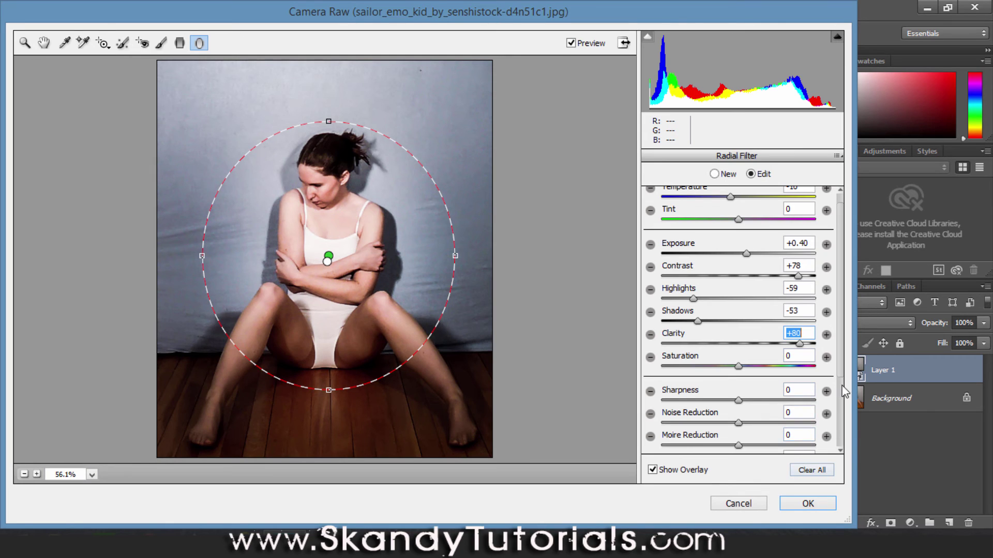
left_click_drag(842, 368, 843, 449)
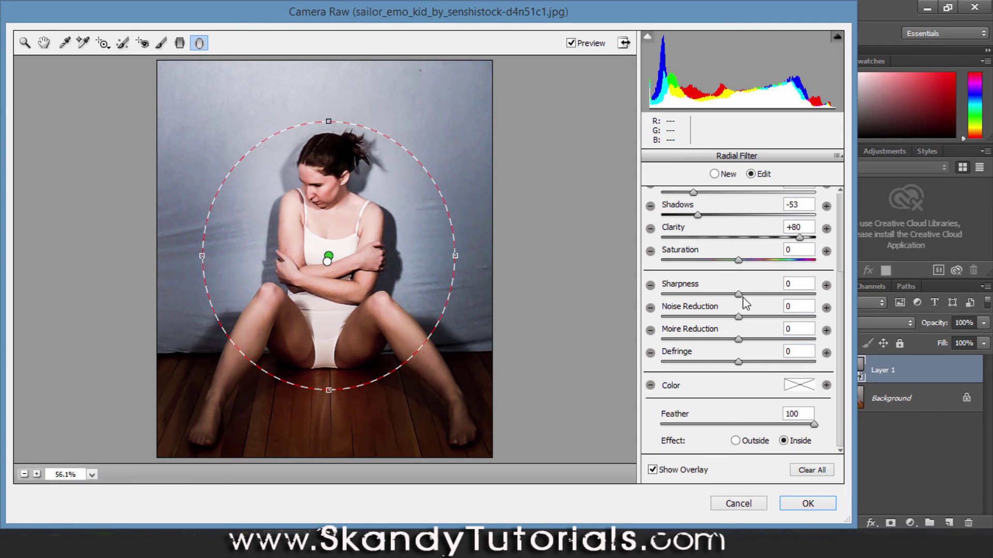
left_click_drag(744, 320, 774, 329)
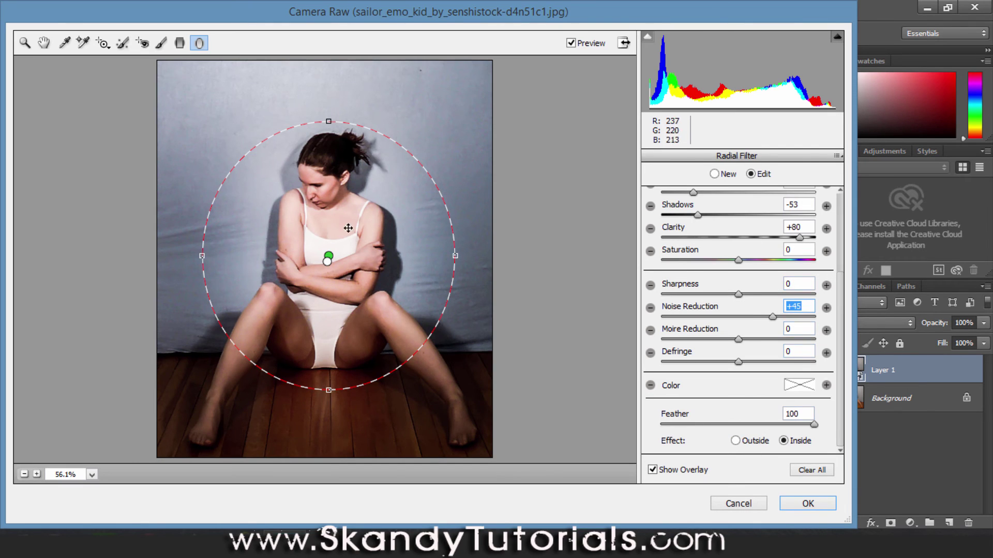
Try a Feather of 0 on the tall oval radial filter and return it to 100.
left_click(328, 262)
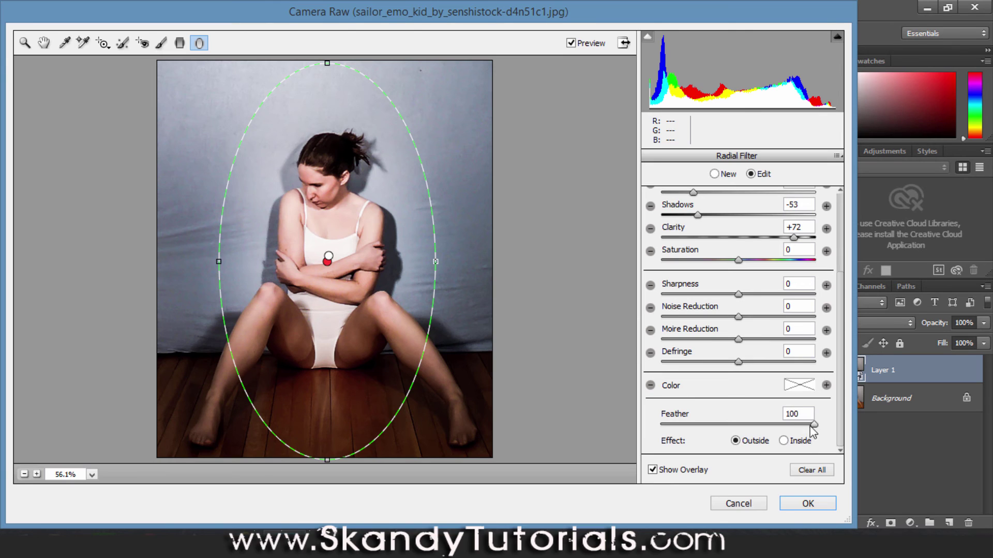
left_click_drag(815, 425, 667, 437)
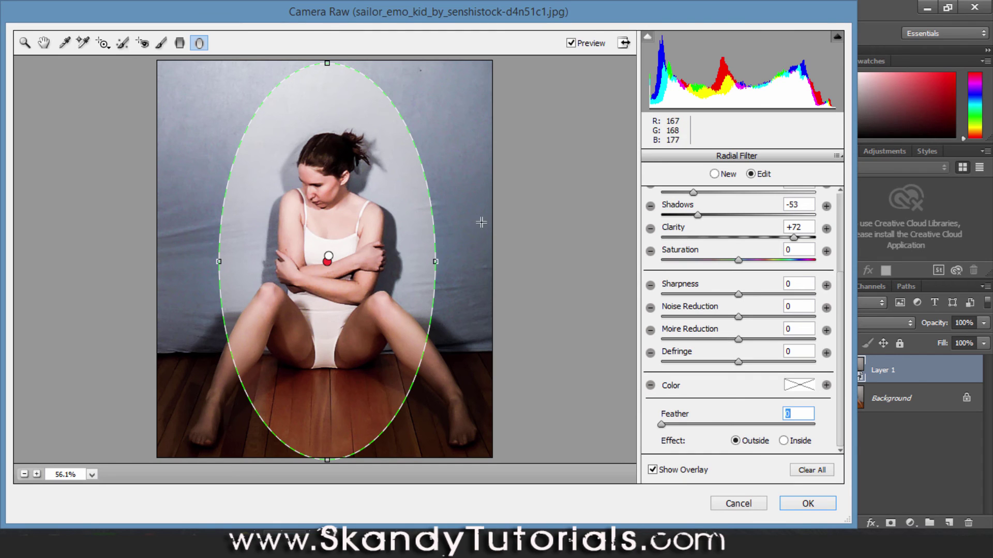
left_click_drag(661, 425, 814, 425)
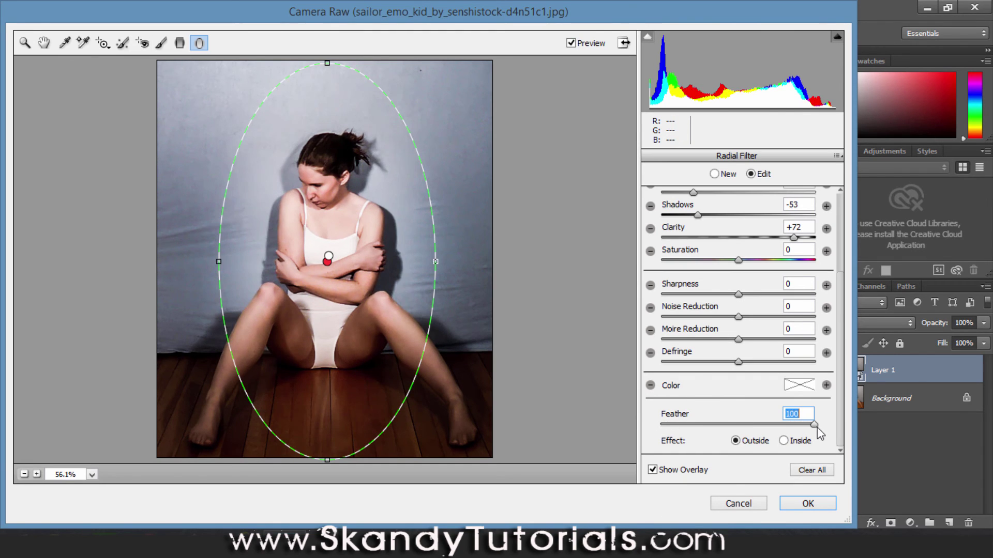
Set the circular radial filter's Feather to 74 and apply the Camera Raw adjustments to the layer.
left_click(329, 256)
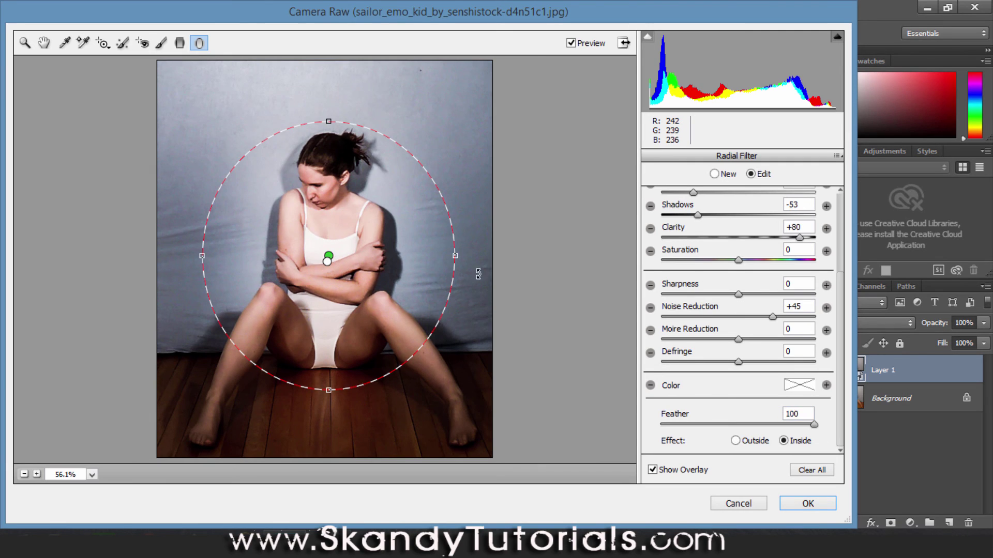
left_click_drag(814, 425, 779, 438)
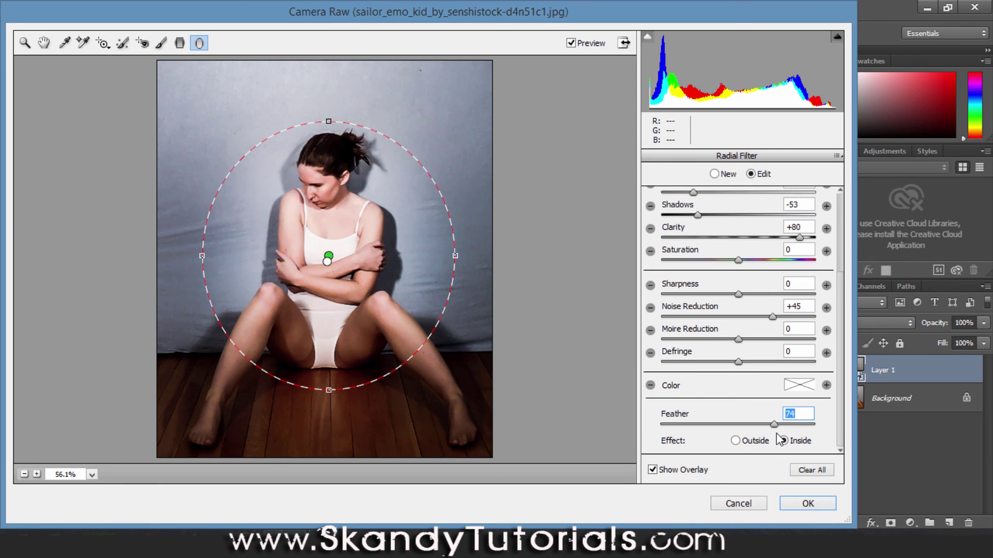
left_click(804, 502)
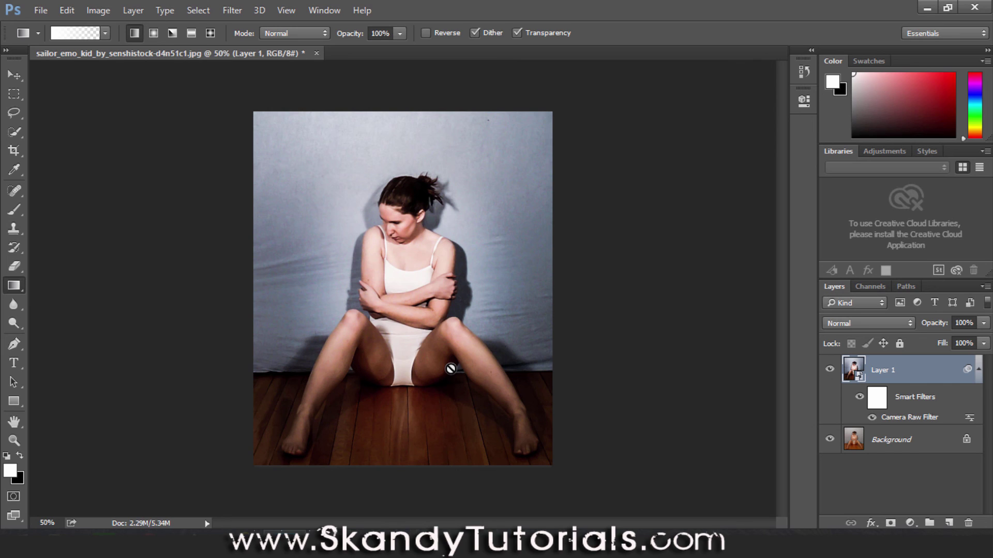
Hide Layer 1 and show it again to compare the original photo with the retouched version.
left_click(830, 370)
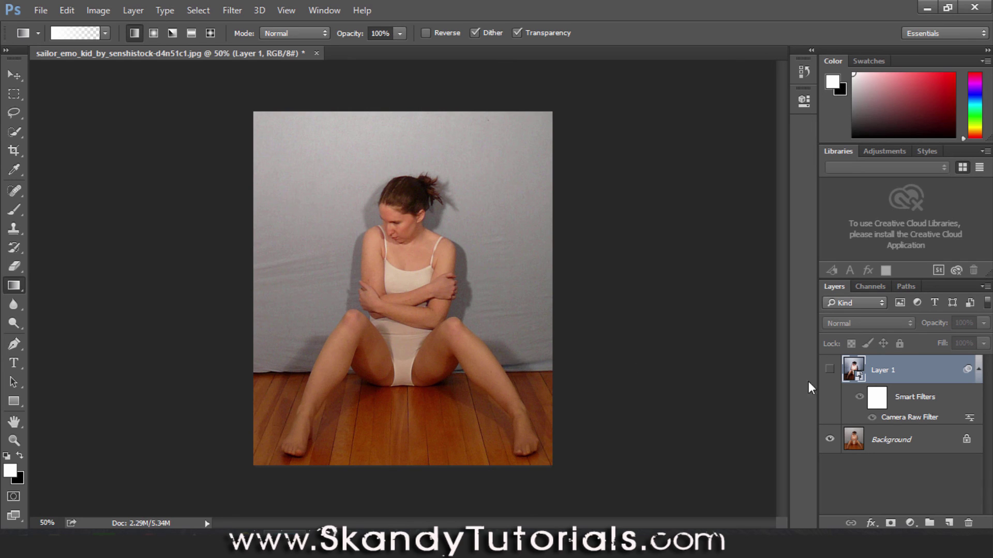
left_click(830, 369)
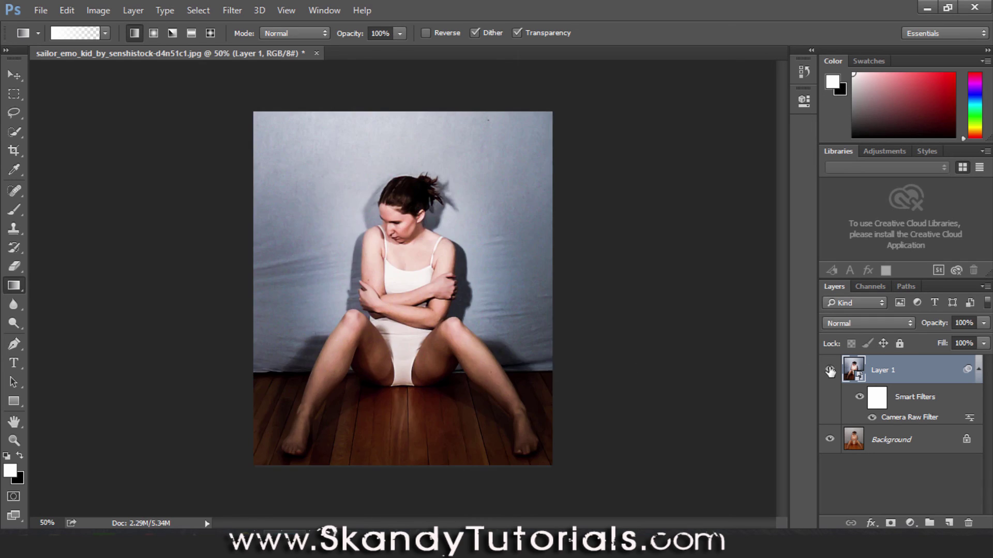